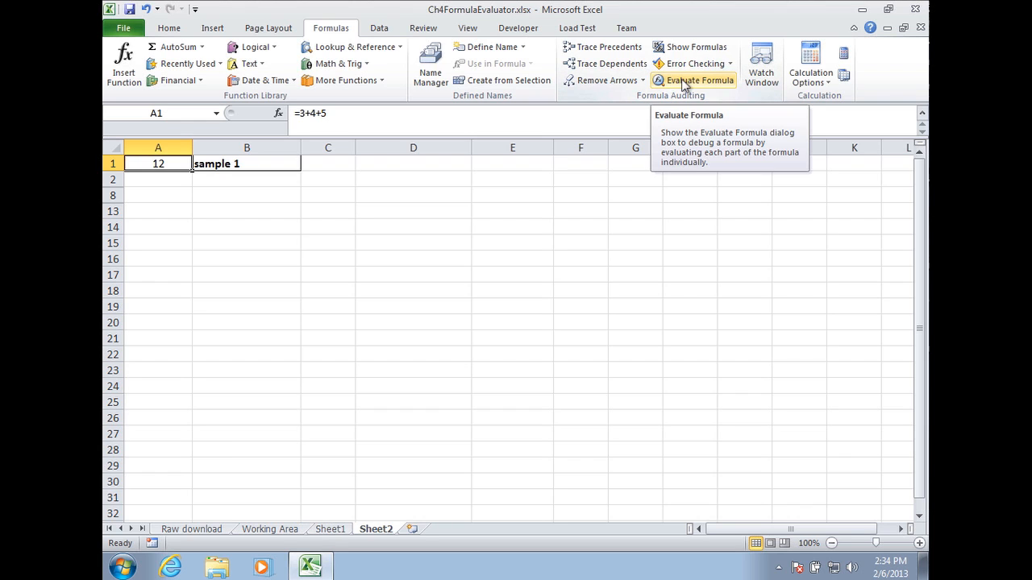
Step through the evaluation of the formula in A1 with Evaluate Formula until the result appears, then close the dialog.
left_click(684, 82)
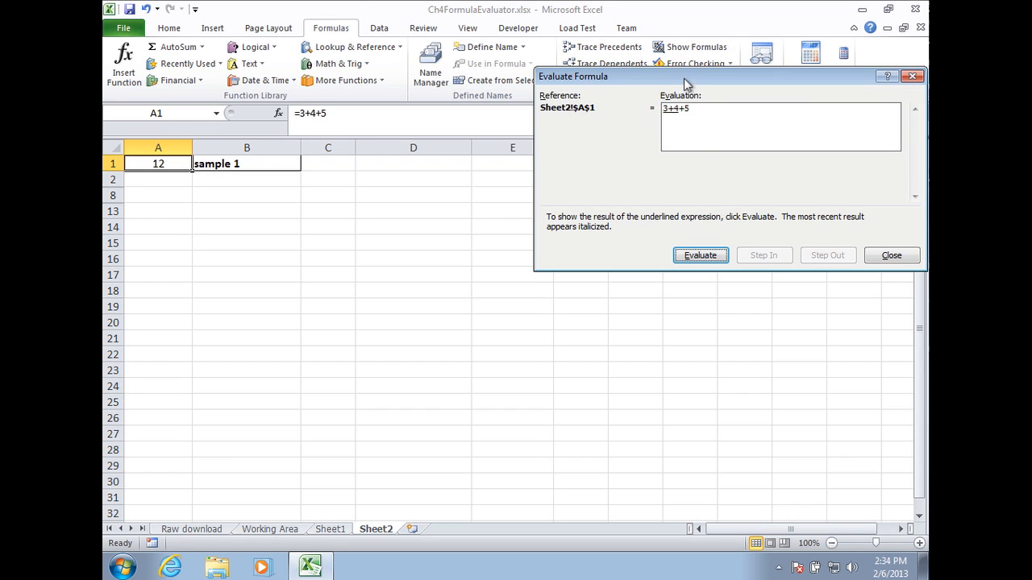
left_click_drag(684, 79, 680, 74)
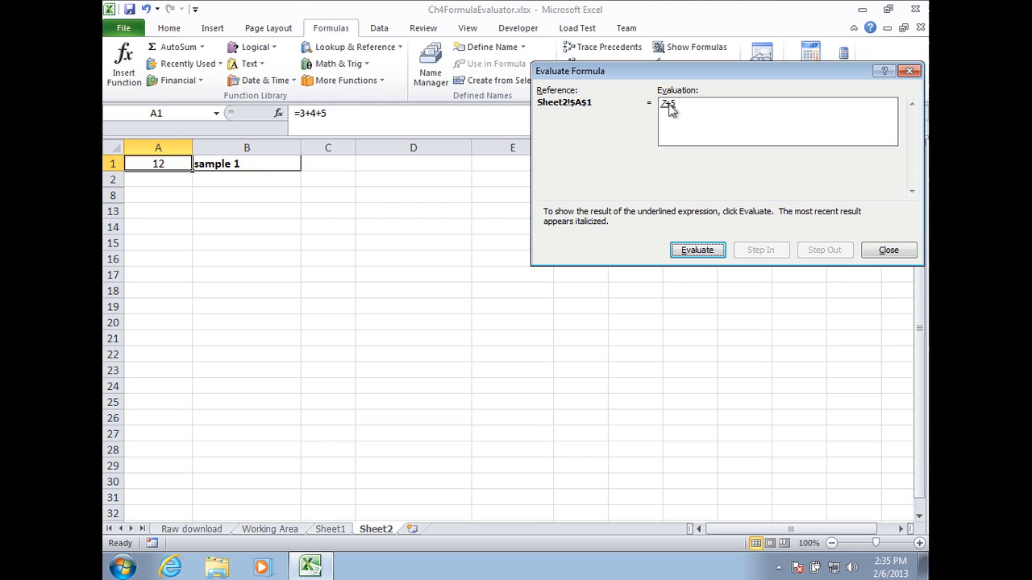
left_click(708, 252)
left_click(695, 251)
left_click(698, 254)
left_click(698, 253)
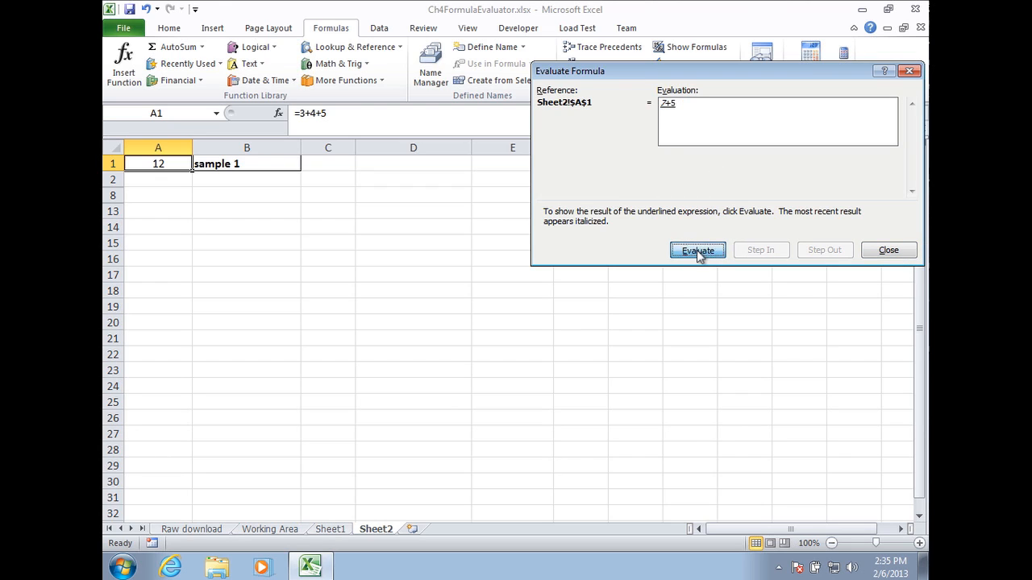
left_click(889, 250)
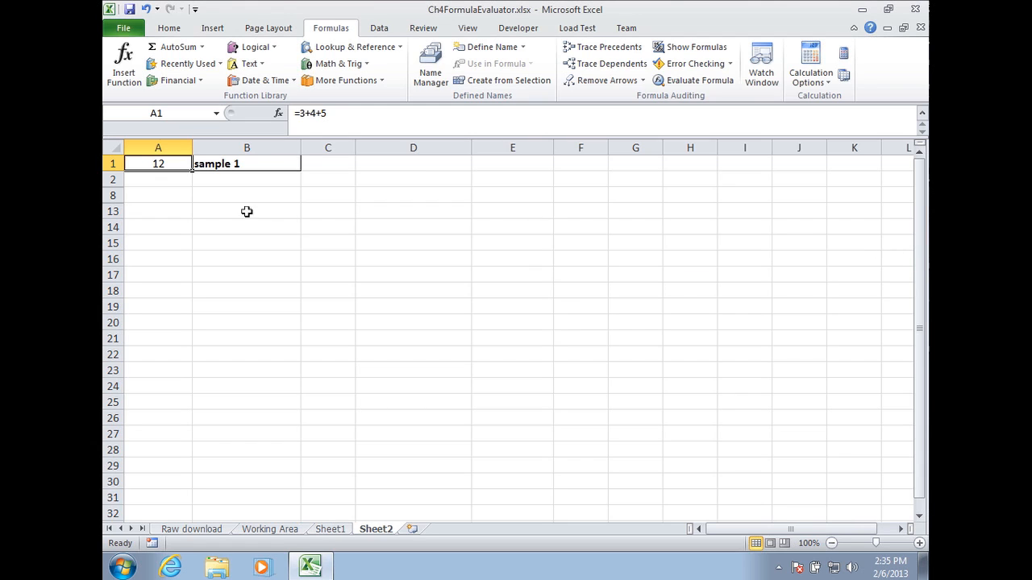
Unhide the hidden rows between row 2 and row 8.
left_click(110, 181)
left_click_drag(109, 182, 112, 195)
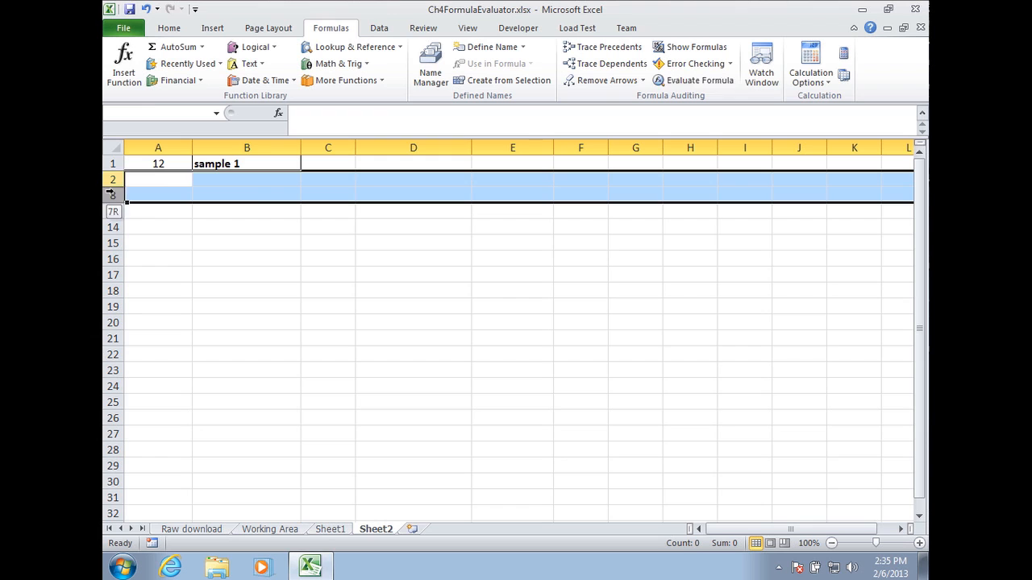
right_click(155, 184)
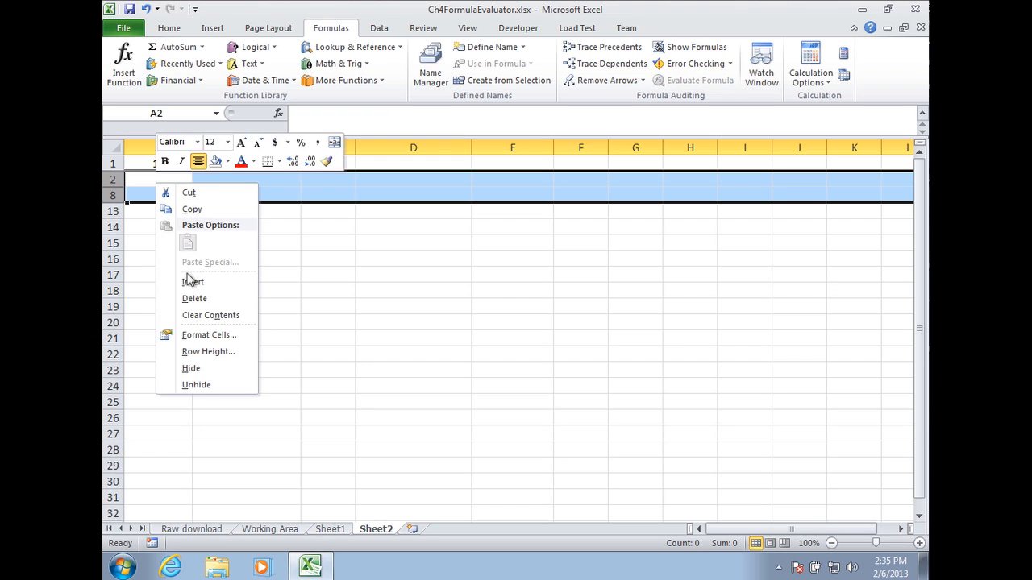
left_click(196, 386)
left_click(154, 196)
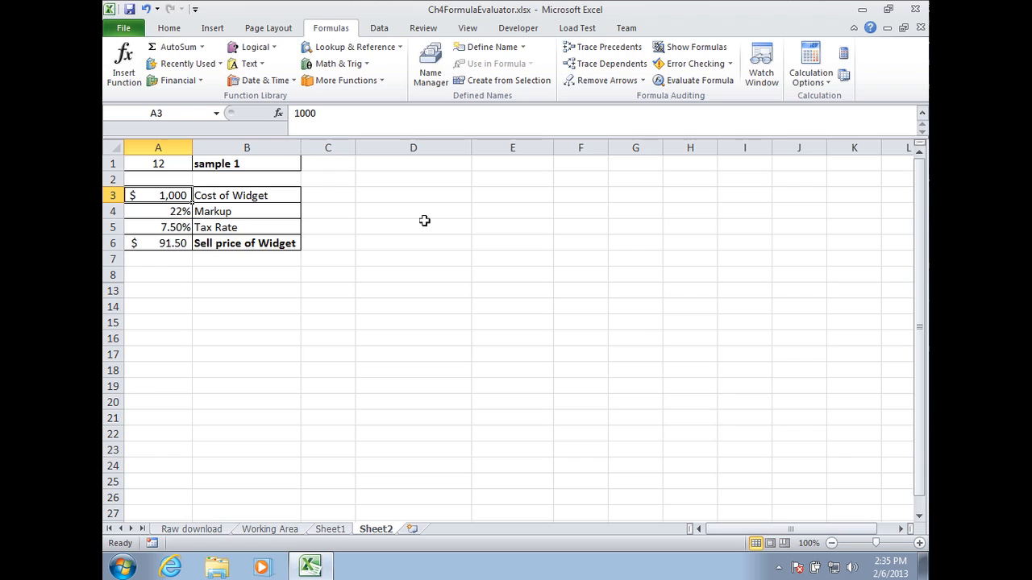
Examine the cost, markup, tax rate and sell price cells and the formula behind the sell price in A6.
left_click(233, 195)
left_click(164, 196)
left_click(182, 212)
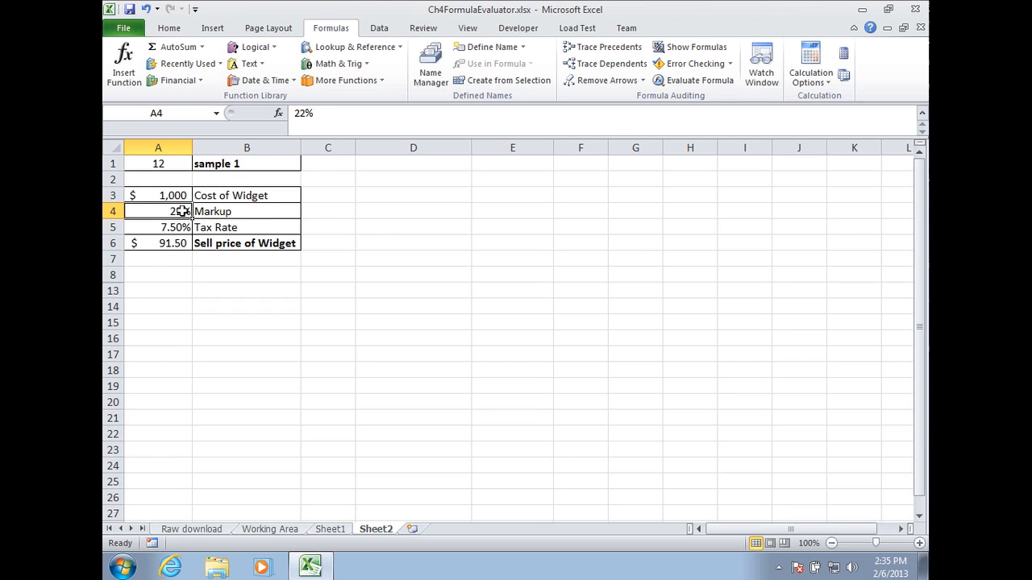
left_click(252, 215)
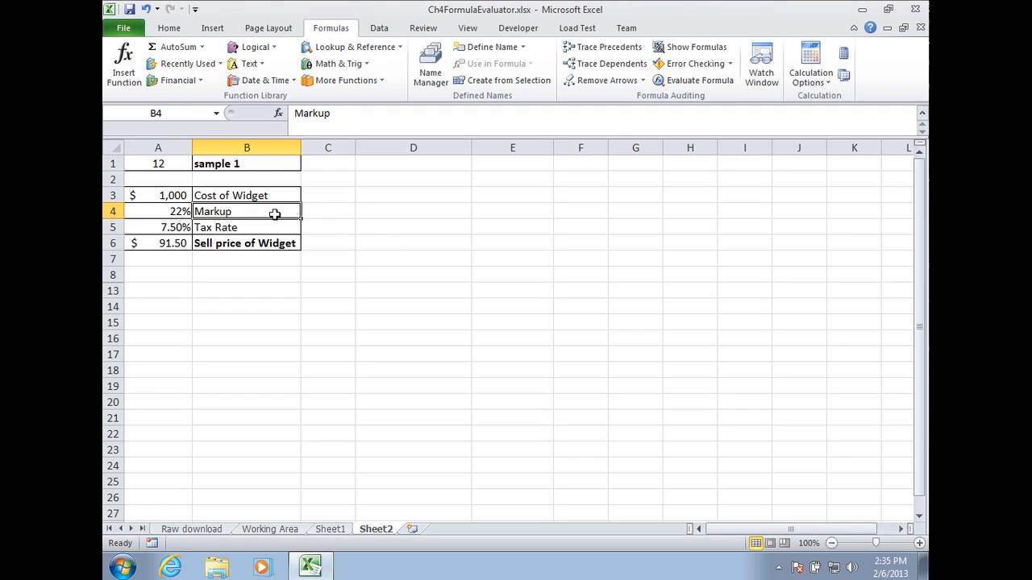
key("Left")
key("Up")
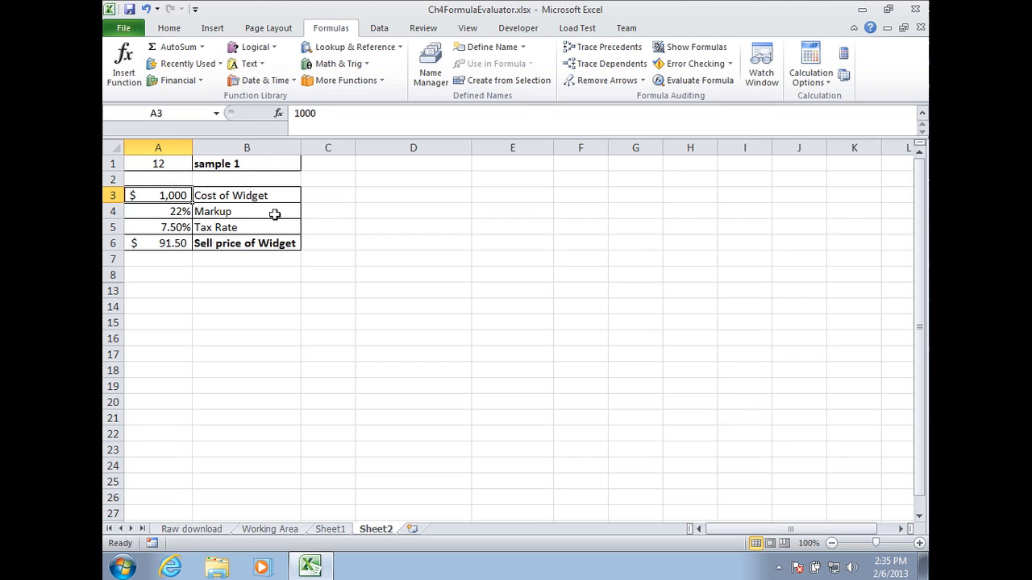
key("Down")
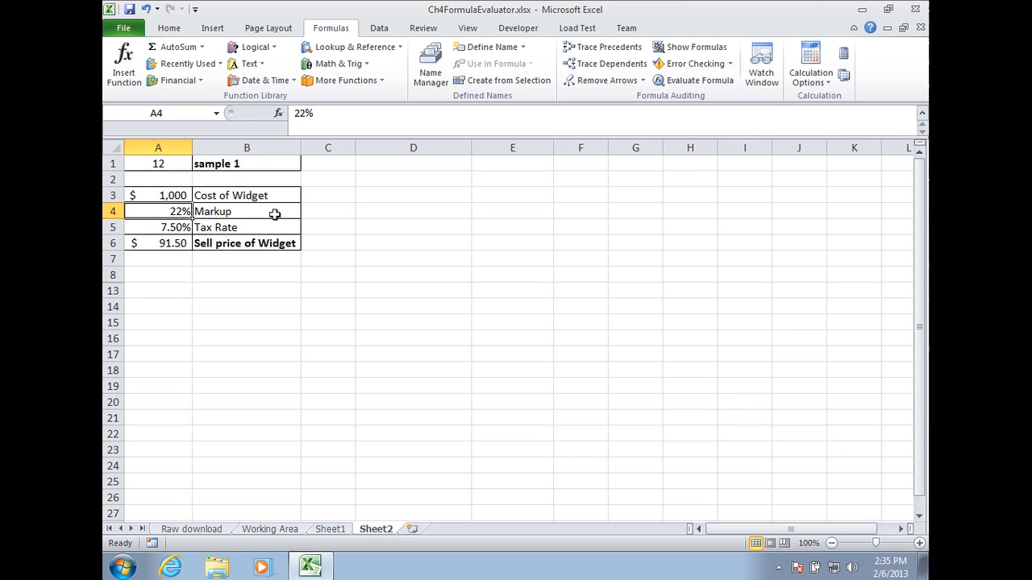
left_click(181, 228)
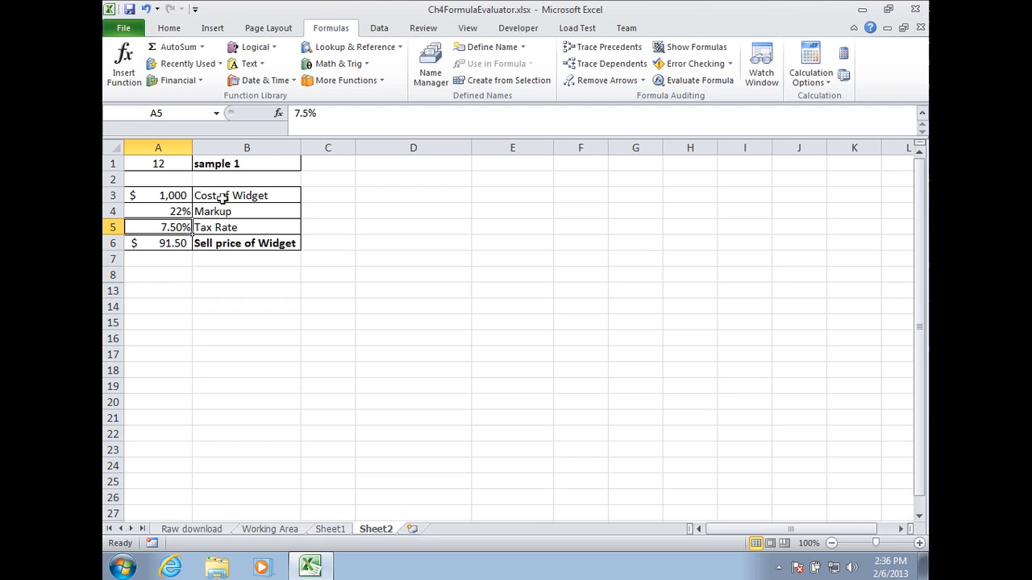
left_click(185, 247)
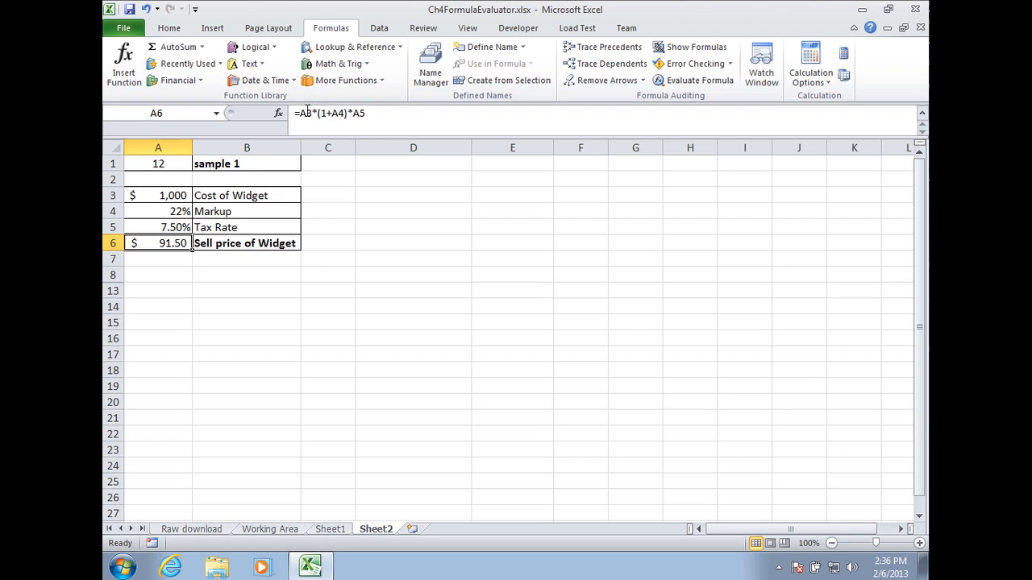
left_click(317, 113)
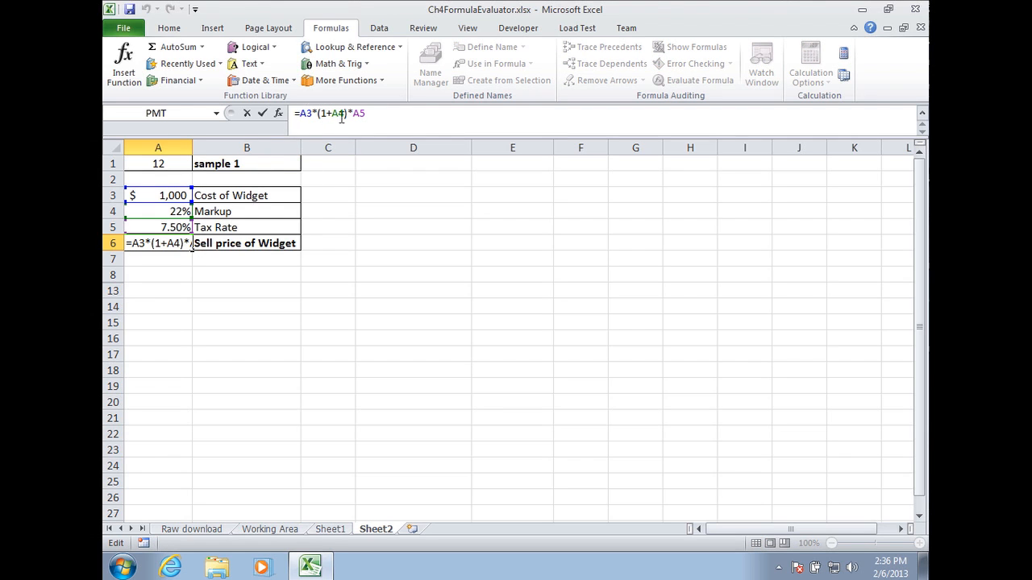
left_click(340, 113)
key("ctrl+Return")
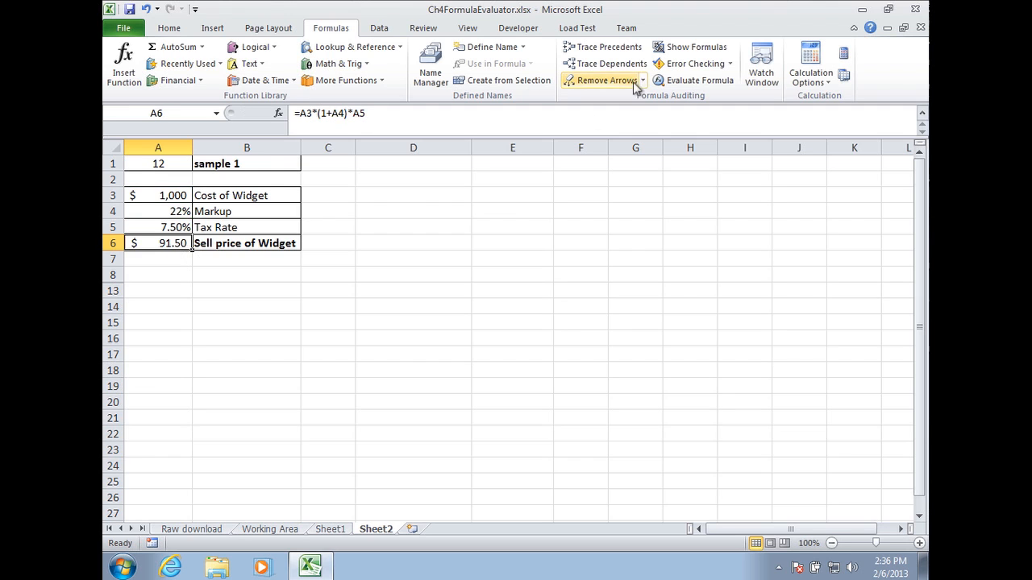
Step through the A6 sell price formula with Evaluate Formula, stepping into each referenced cell, then close the dialog.
left_click(692, 83)
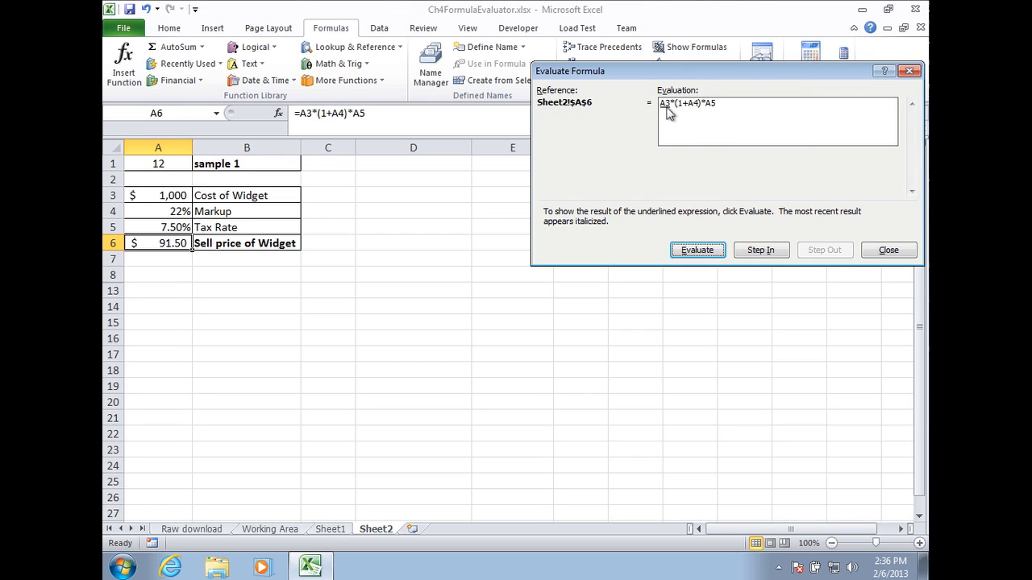
left_click(760, 251)
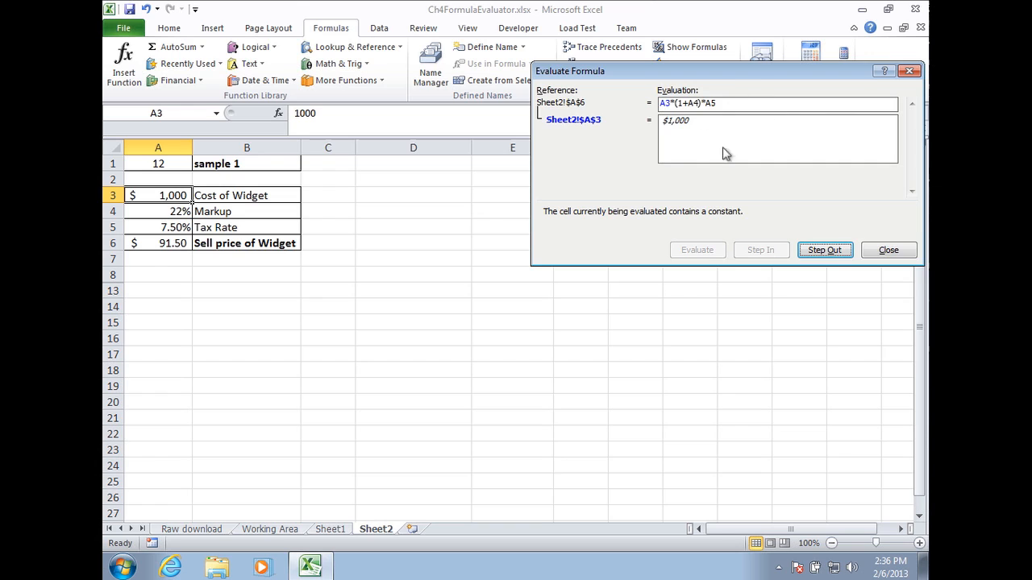
left_click(824, 250)
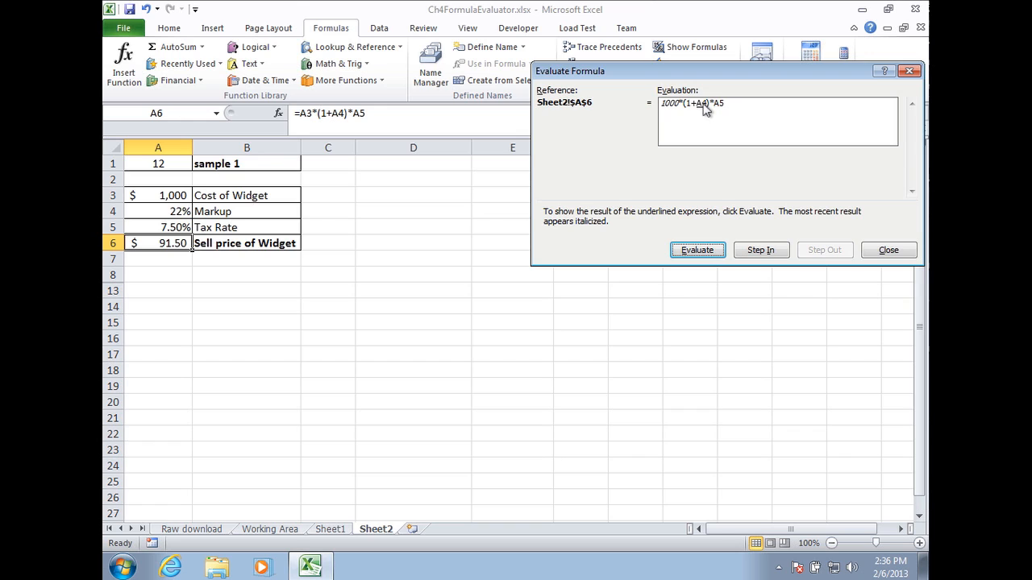
left_click(762, 252)
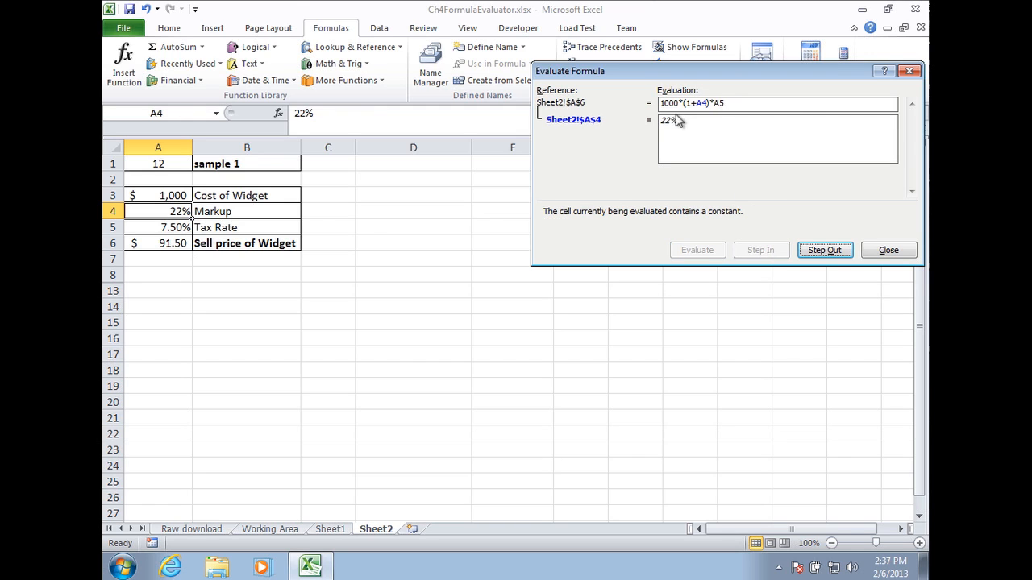
left_click(837, 252)
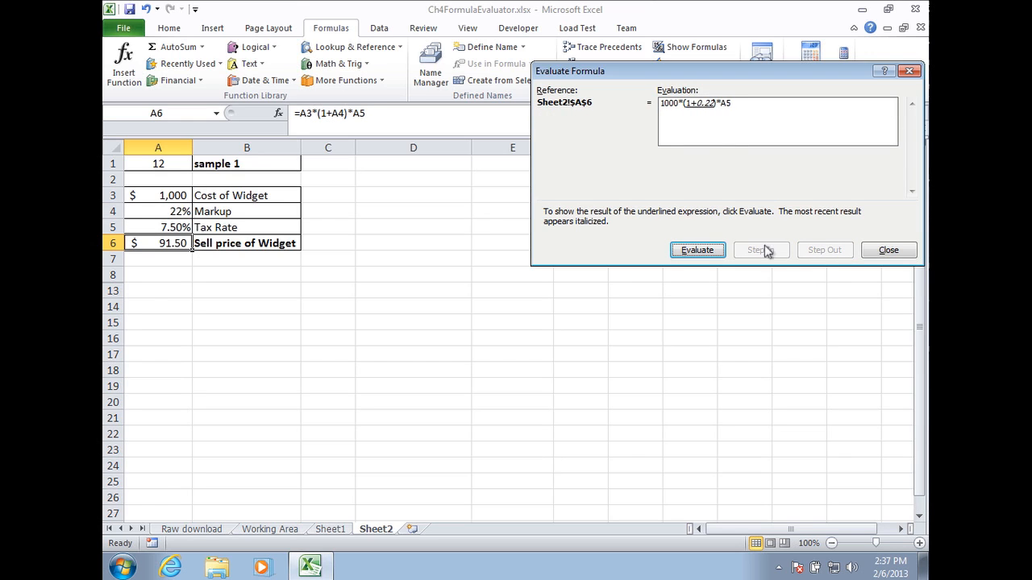
left_click(713, 252)
left_click(707, 251)
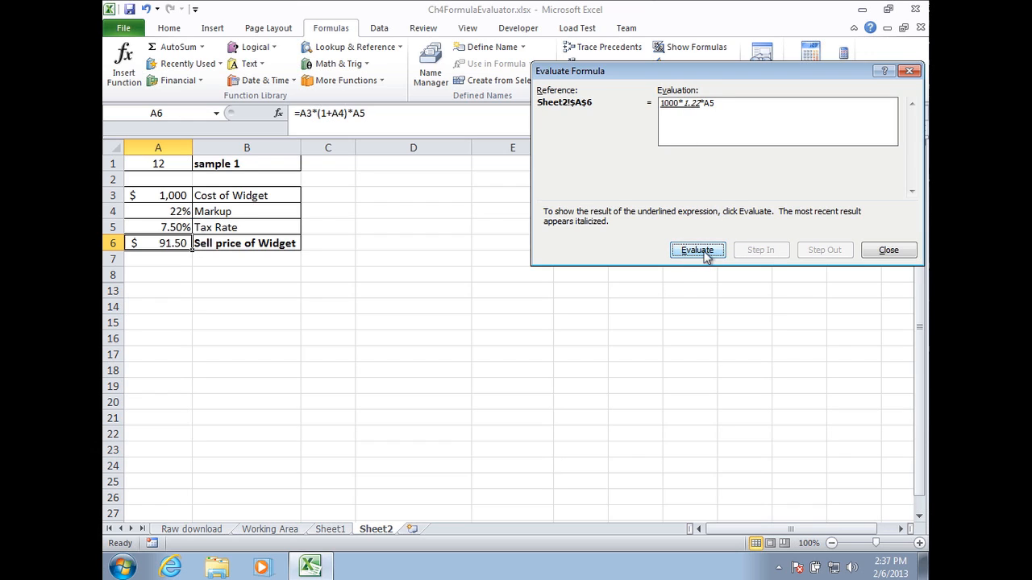
left_click(704, 251)
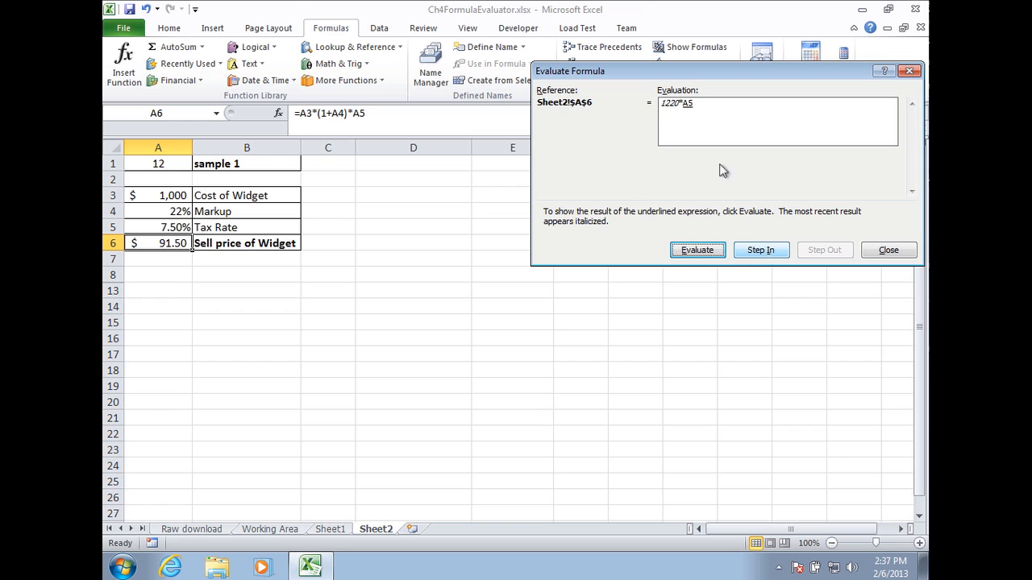
left_click(766, 252)
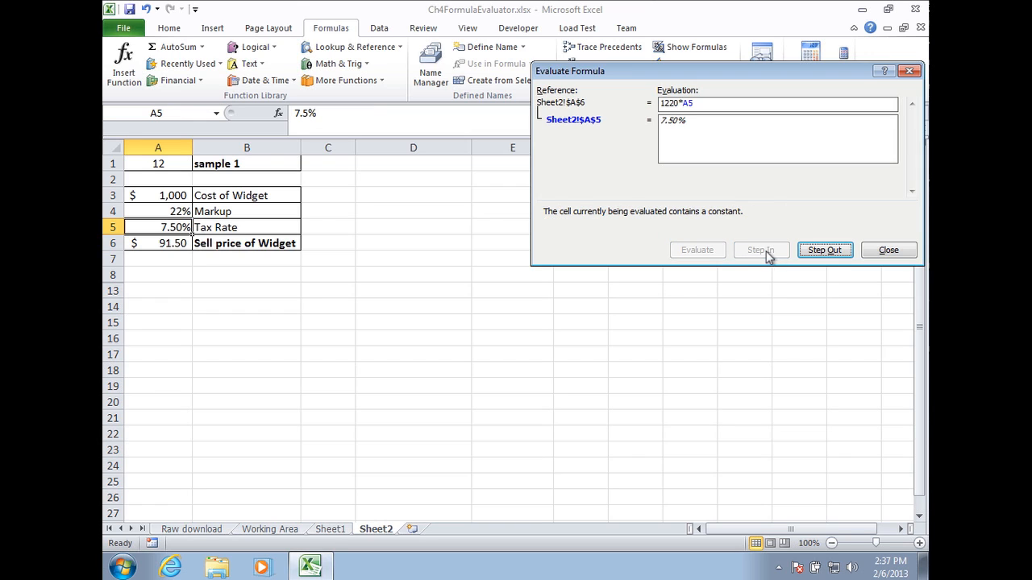
left_click(837, 252)
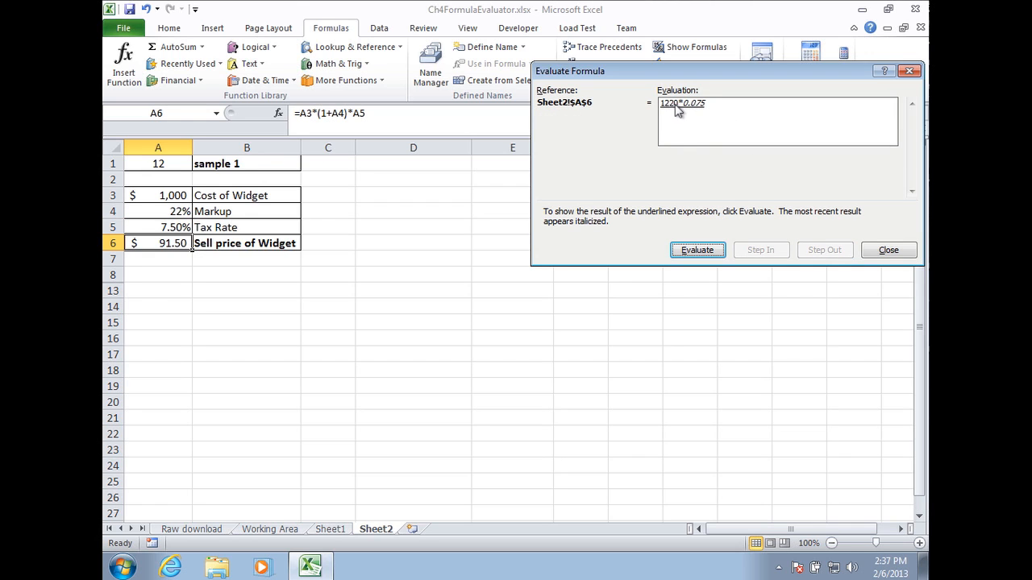
left_click(698, 251)
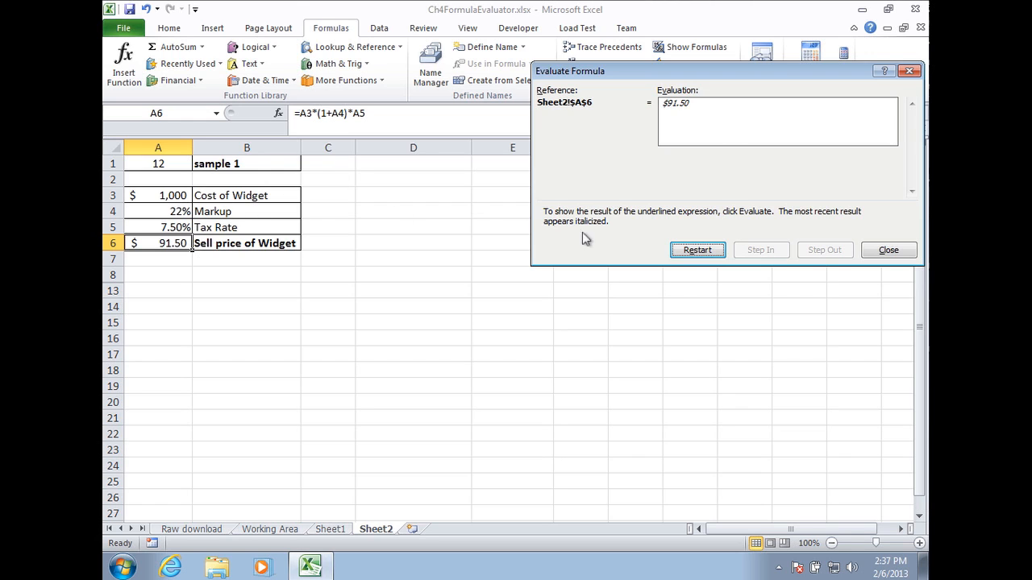
left_click(886, 252)
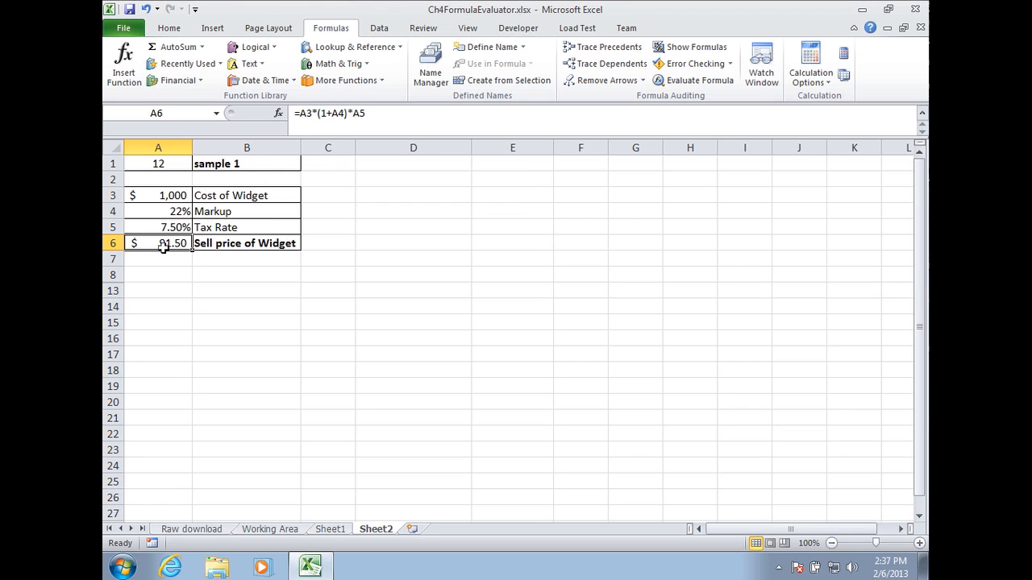
Change the A6 sell price formula to =A3*(1+A4)*(1+A5).
left_click(354, 114)
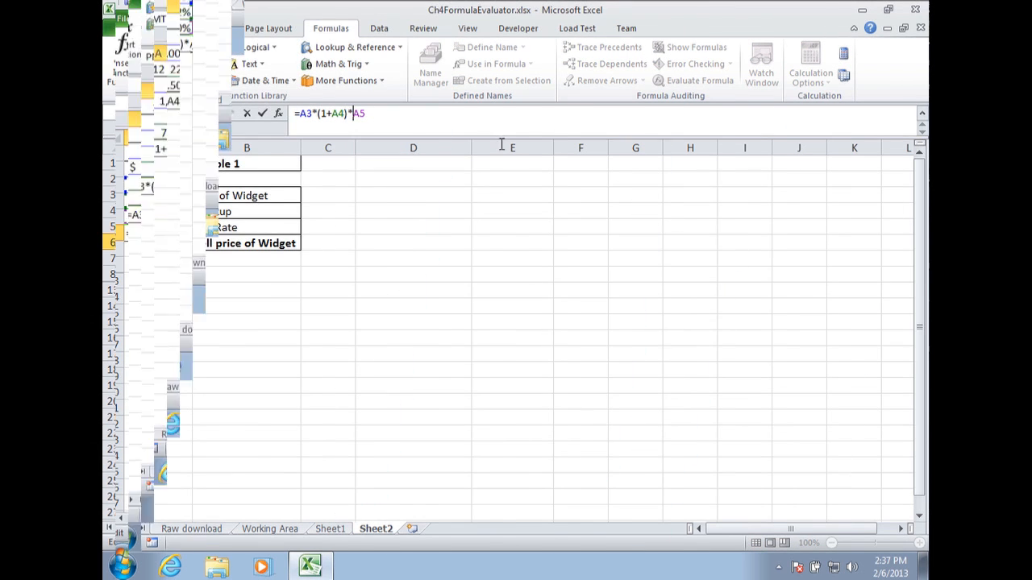
type("(")
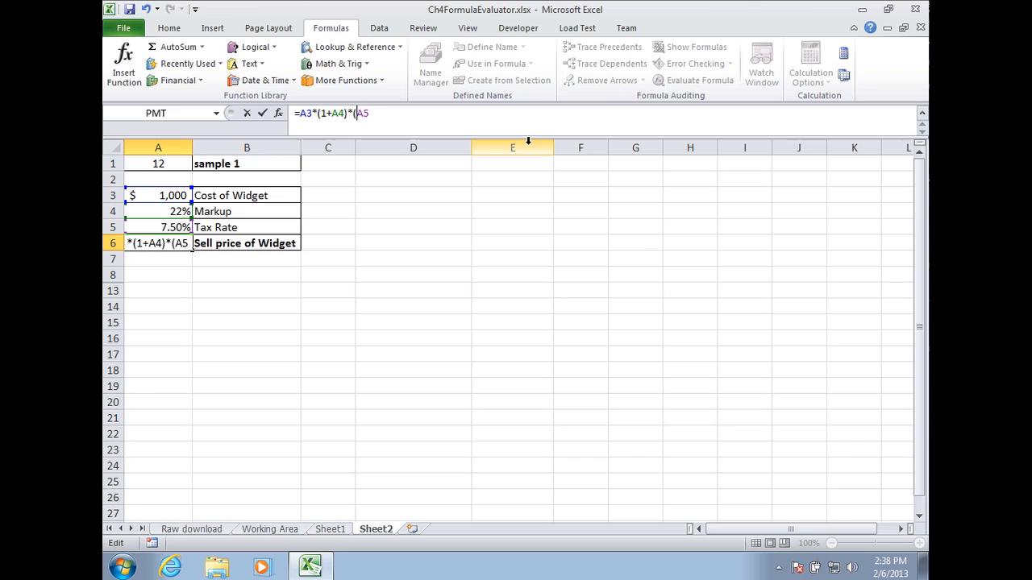
type("1+")
key("End")
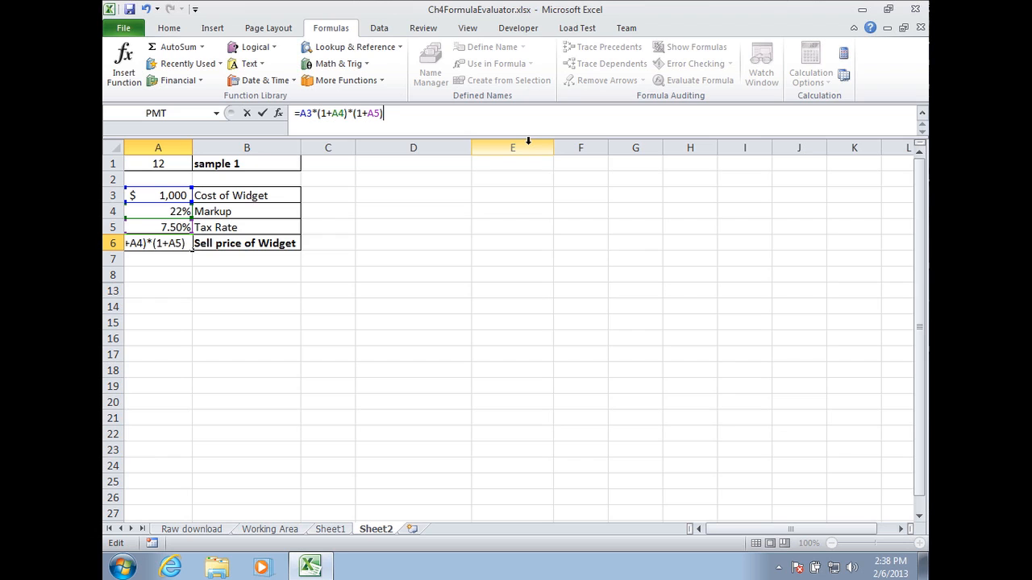
type(")")
key("Return")
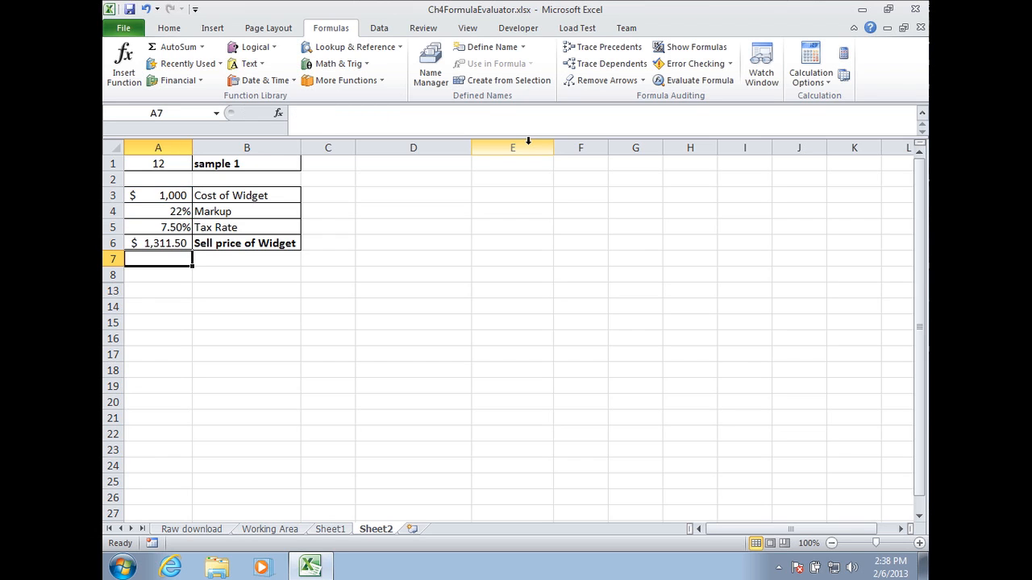
key("Up")
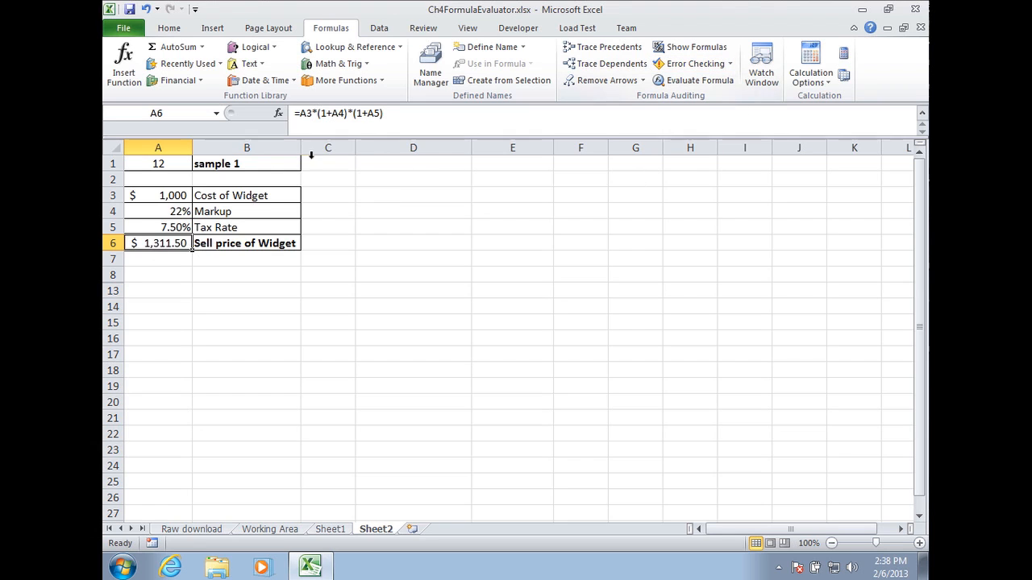
Step through the corrected A6 sell price formula with Evaluate Formula, stepping into A3, A4 and A5, then close the dialog.
left_click_drag(169, 199, 175, 212)
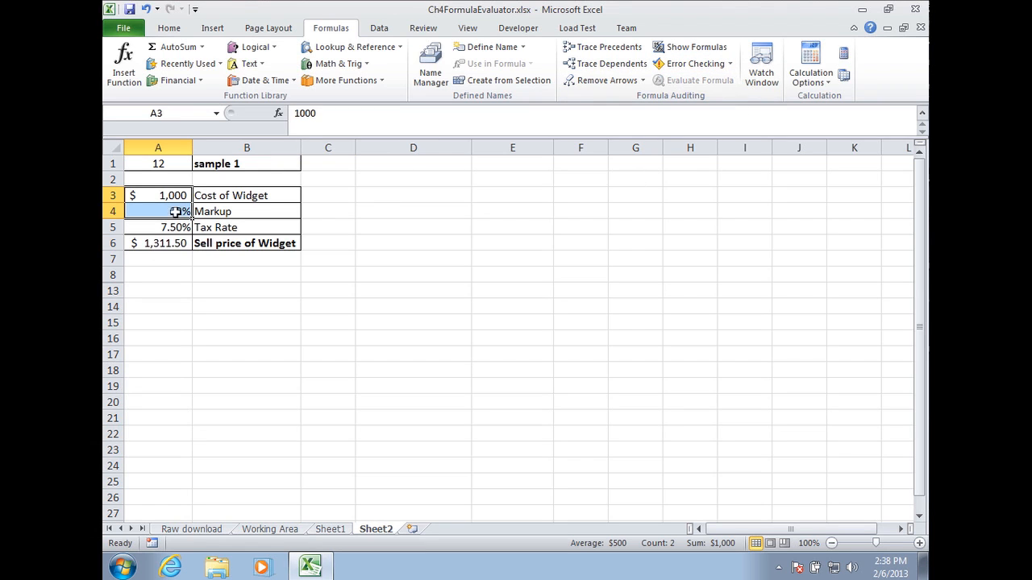
left_click(169, 244)
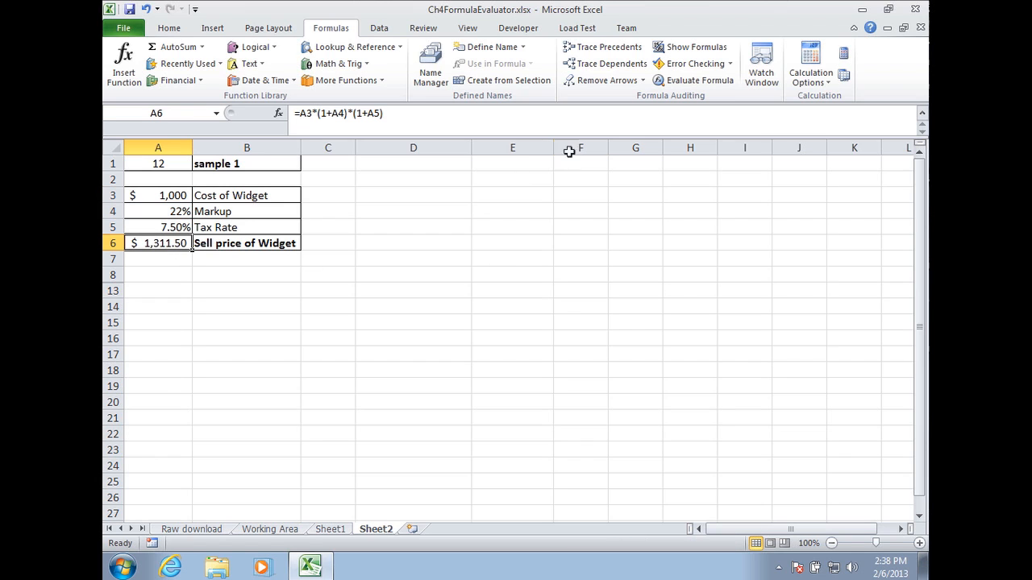
left_click(684, 81)
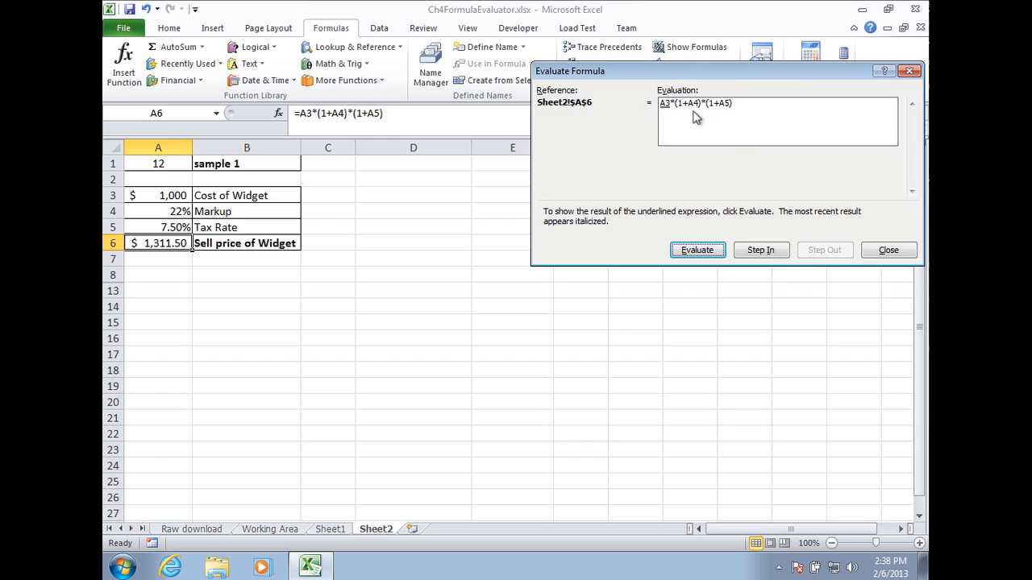
left_click(762, 251)
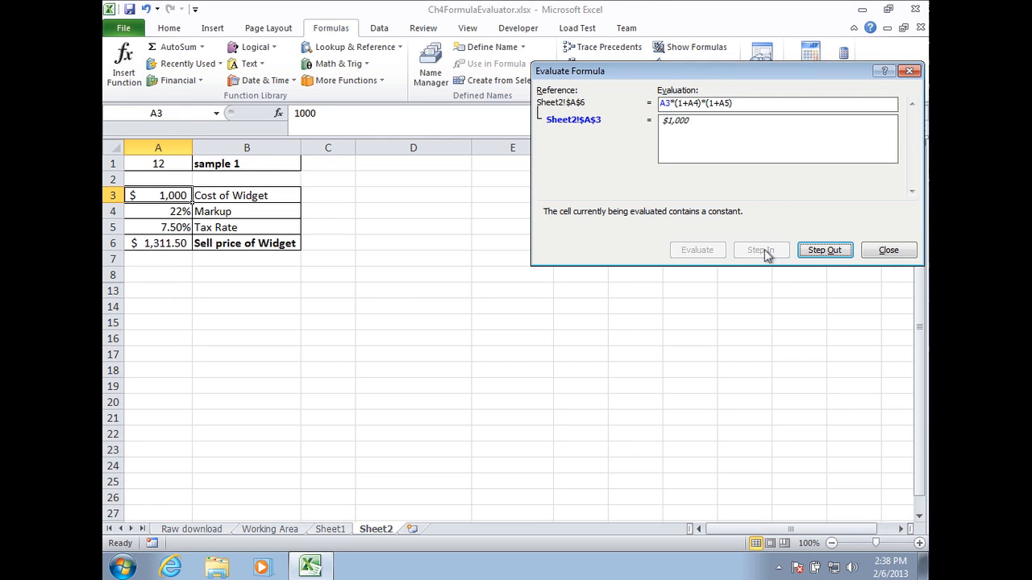
left_click(810, 252)
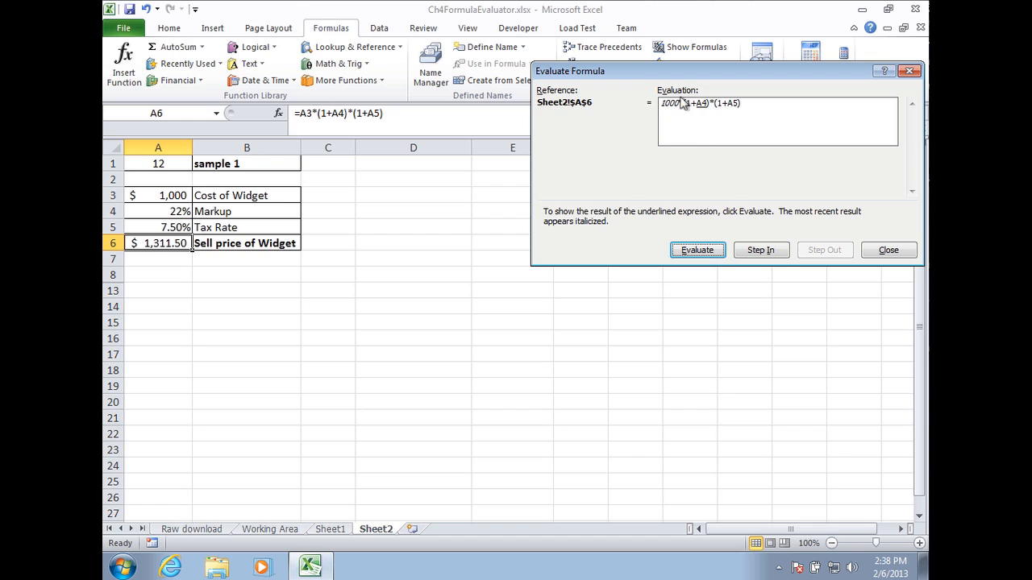
left_click(762, 251)
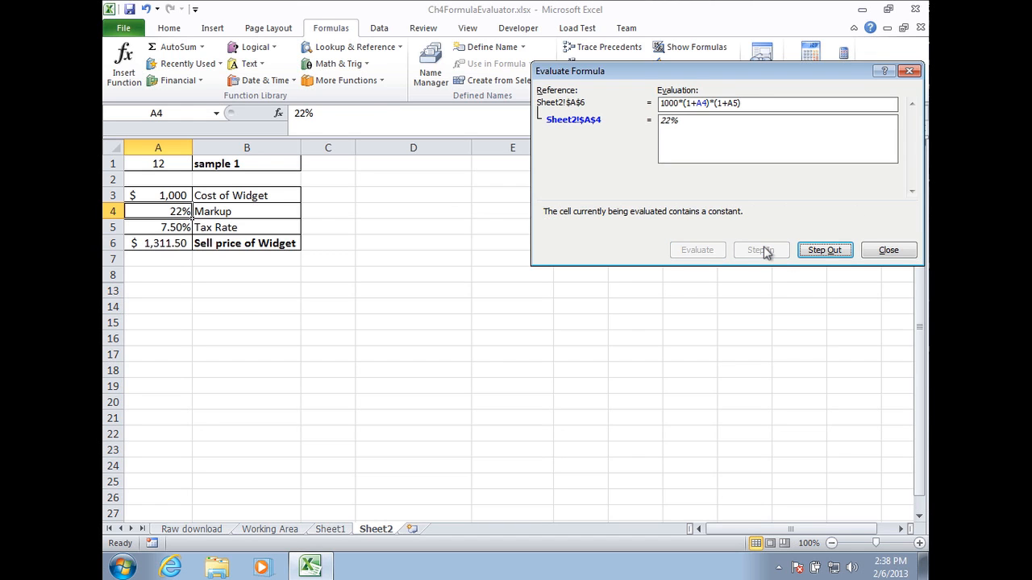
left_click(823, 251)
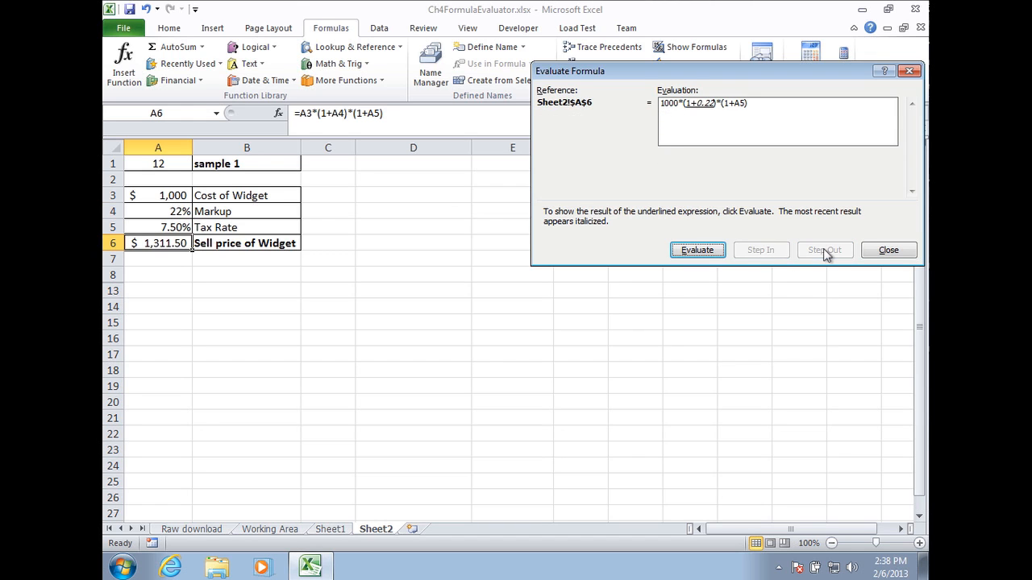
left_click(698, 251)
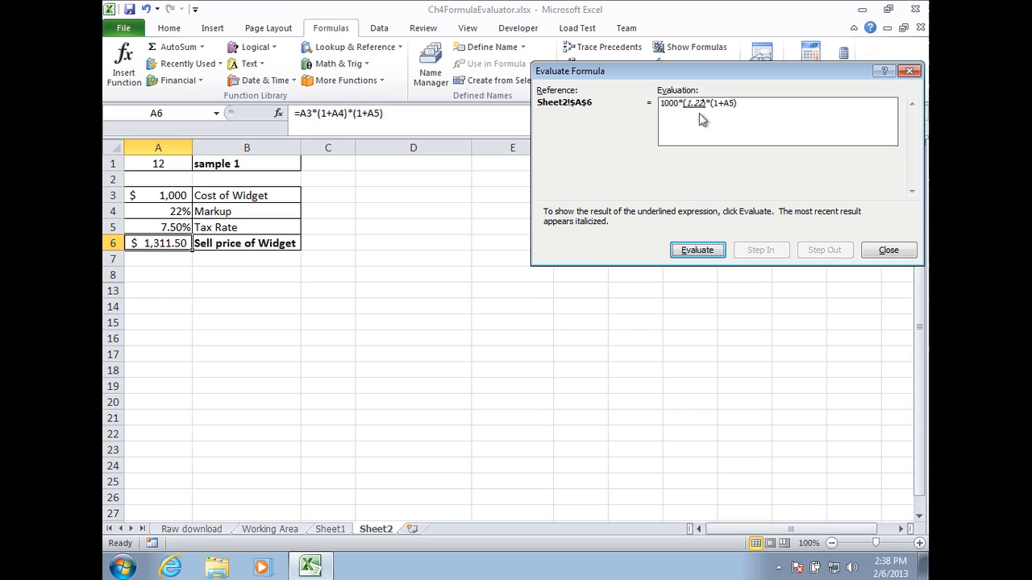
left_click(708, 251)
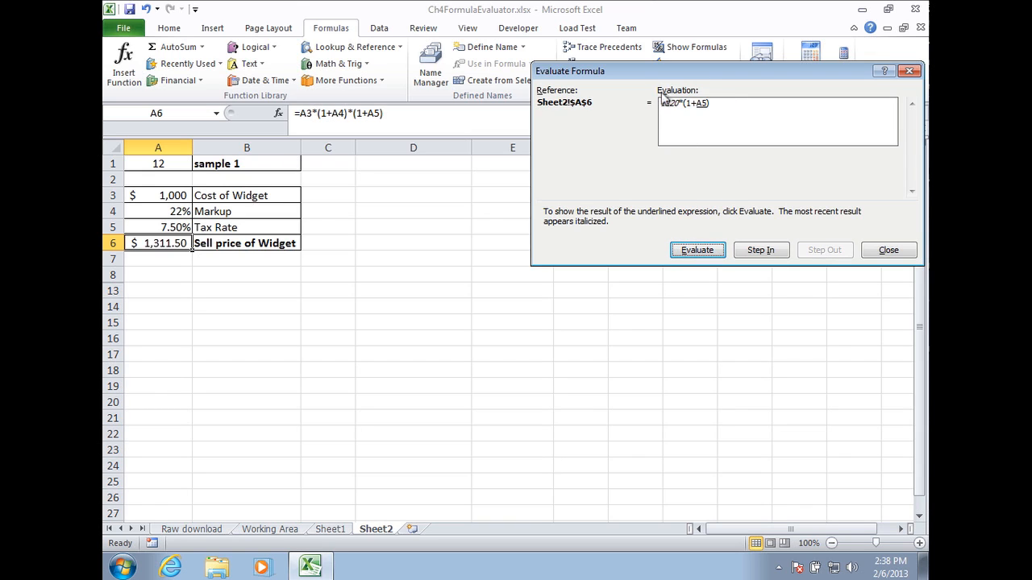
left_click(775, 253)
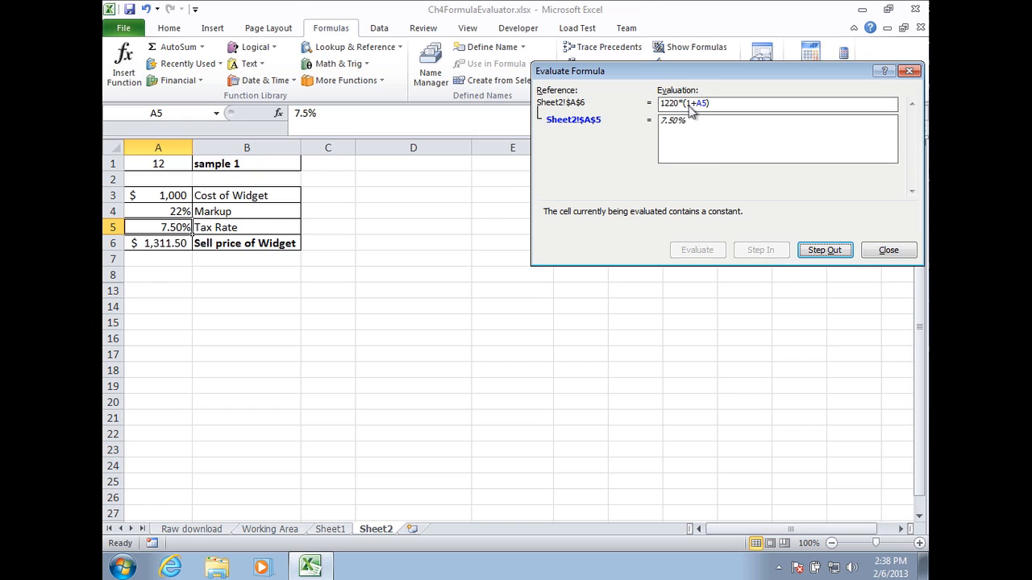
left_click(824, 252)
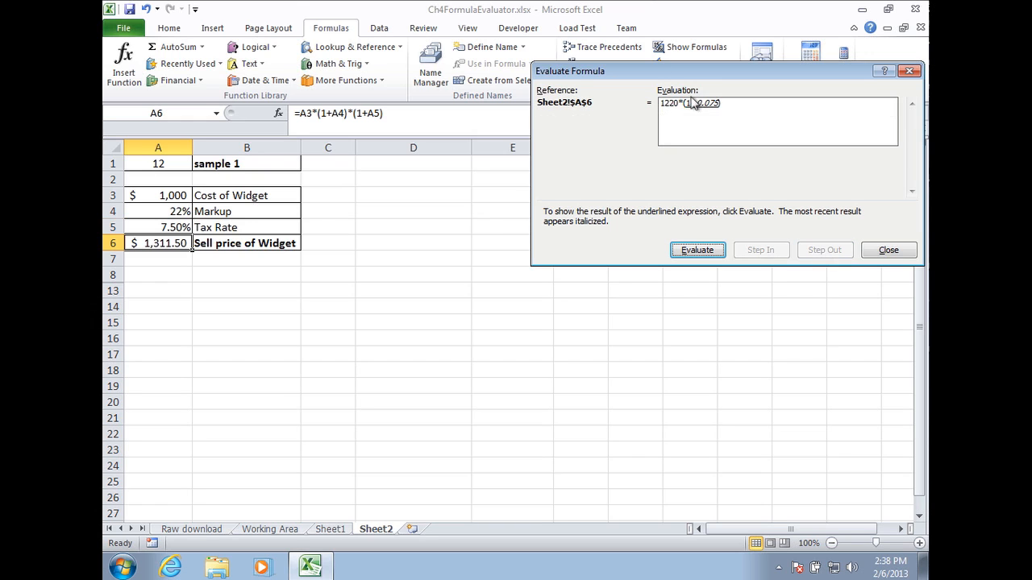
left_click(712, 251)
left_click(703, 253)
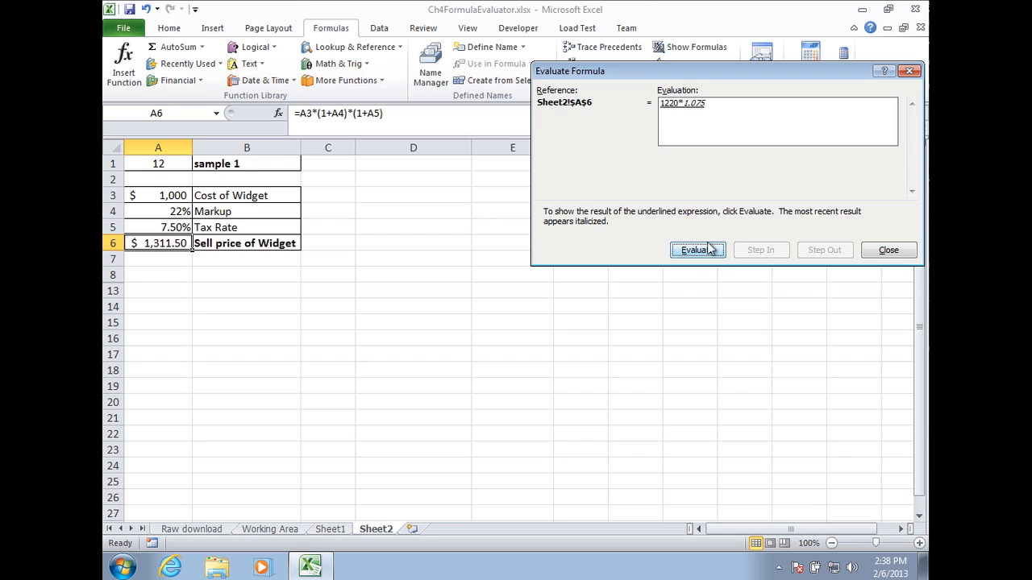
left_click(707, 252)
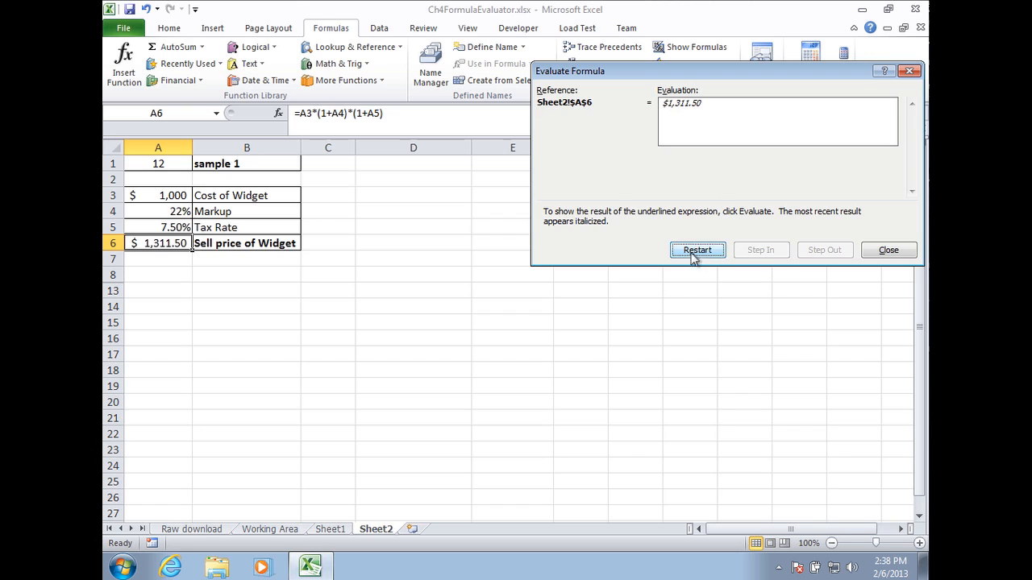
left_click(887, 252)
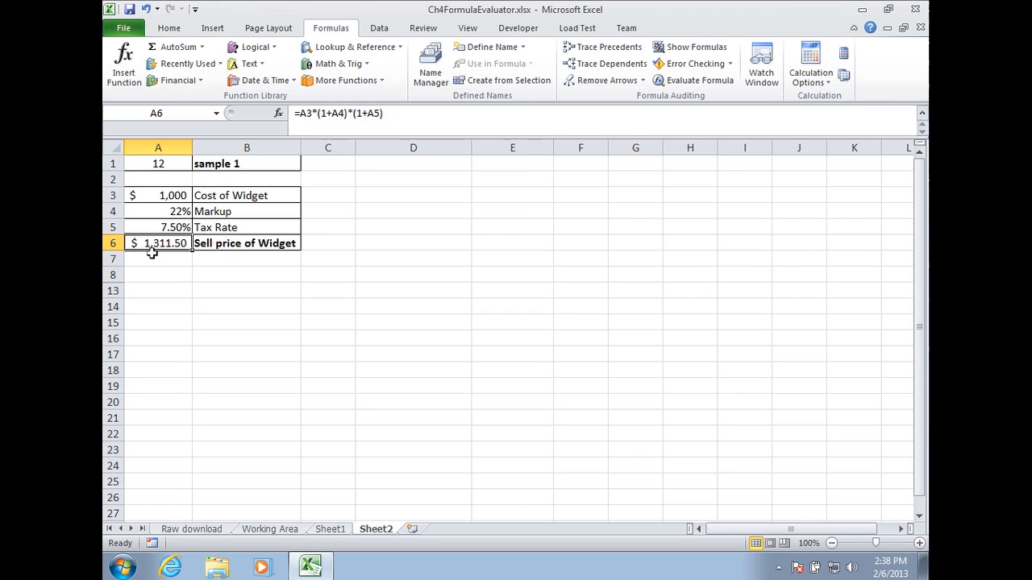
Hide rows 8 and 13 below the widget table.
left_click_drag(112, 275, 113, 291)
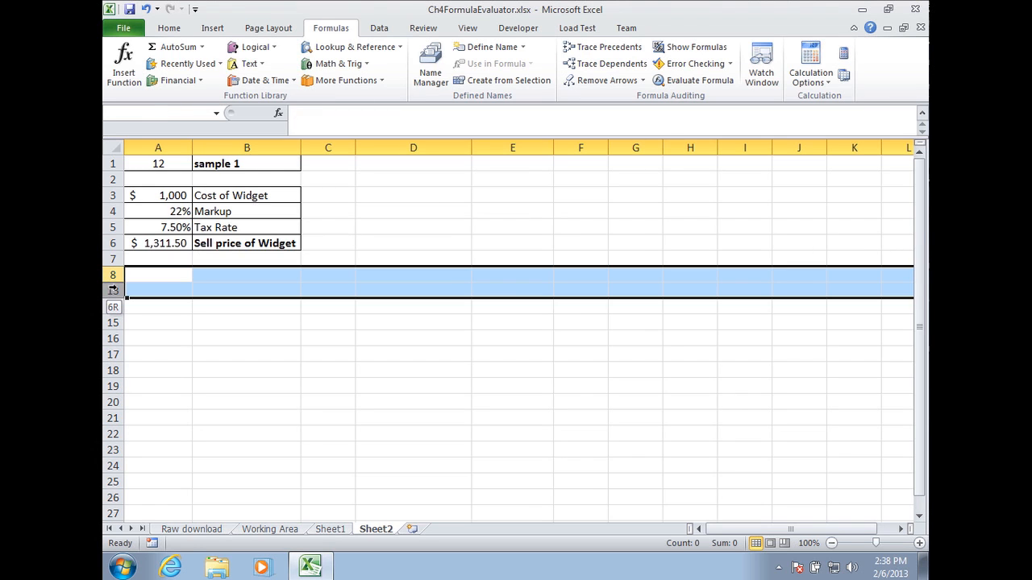
right_click(166, 276)
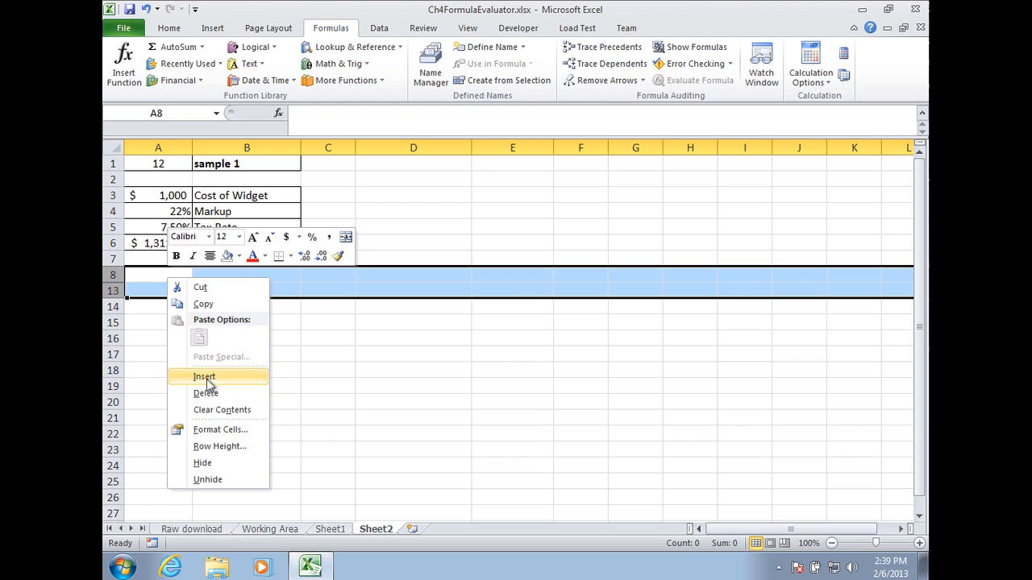
left_click(203, 464)
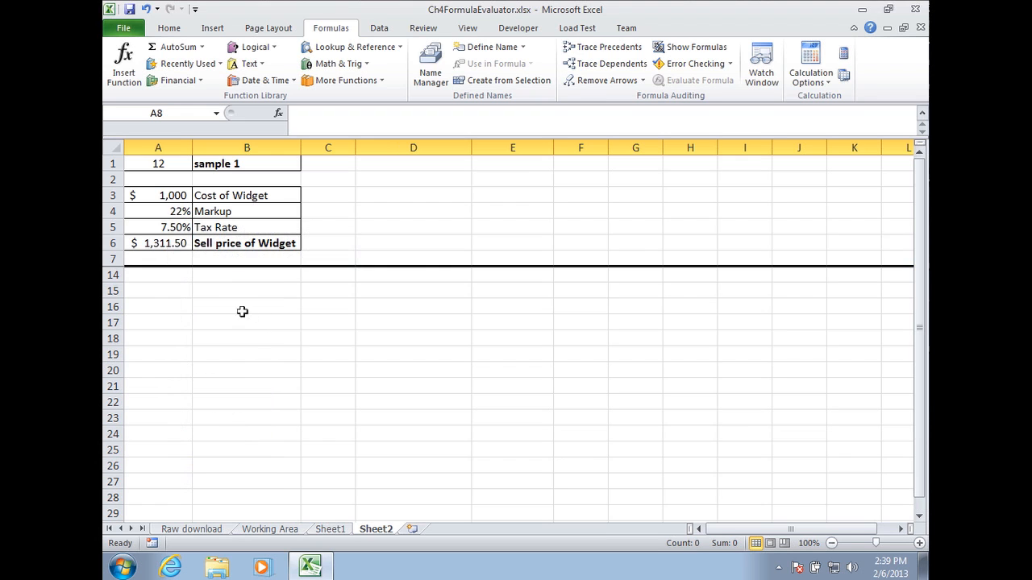
Unhide the hidden rows between row 7 and row 14 to reveal the student grade section.
left_click_drag(112, 259, 112, 275)
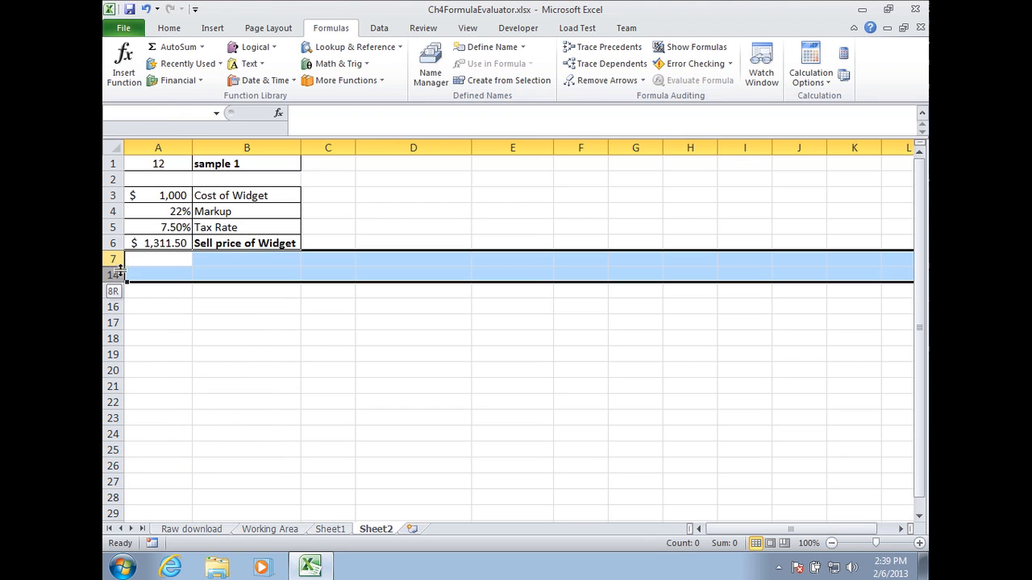
right_click(166, 277)
left_click(206, 480)
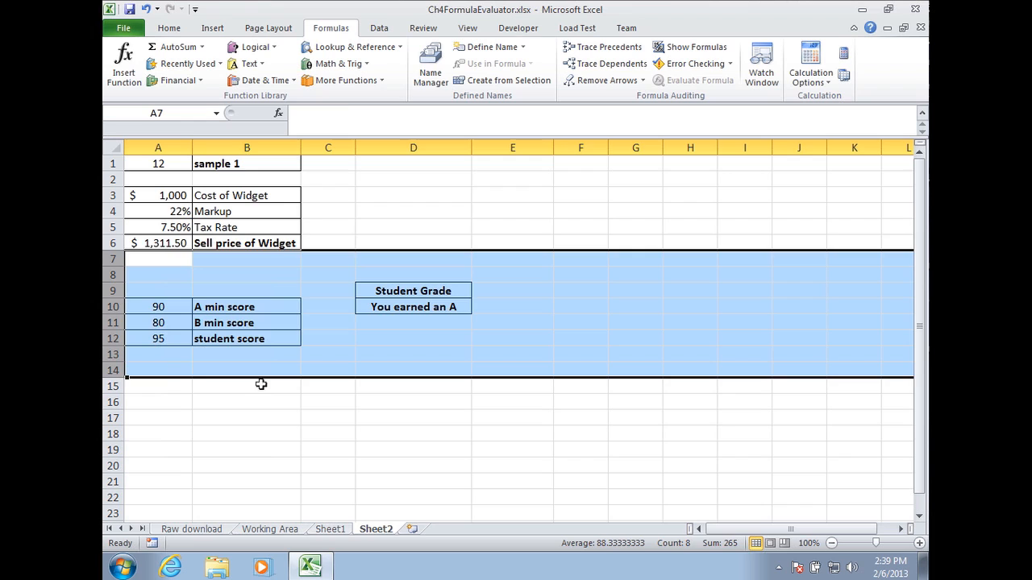
Examine the A min score, B min score and student score values and labels in rows 10 to 12.
left_click(200, 310)
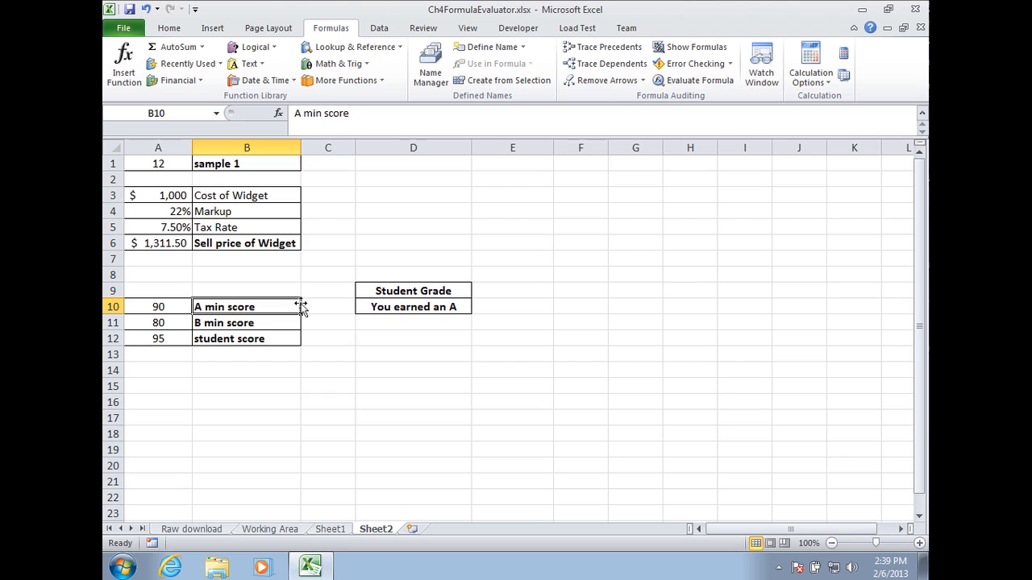
key("Left")
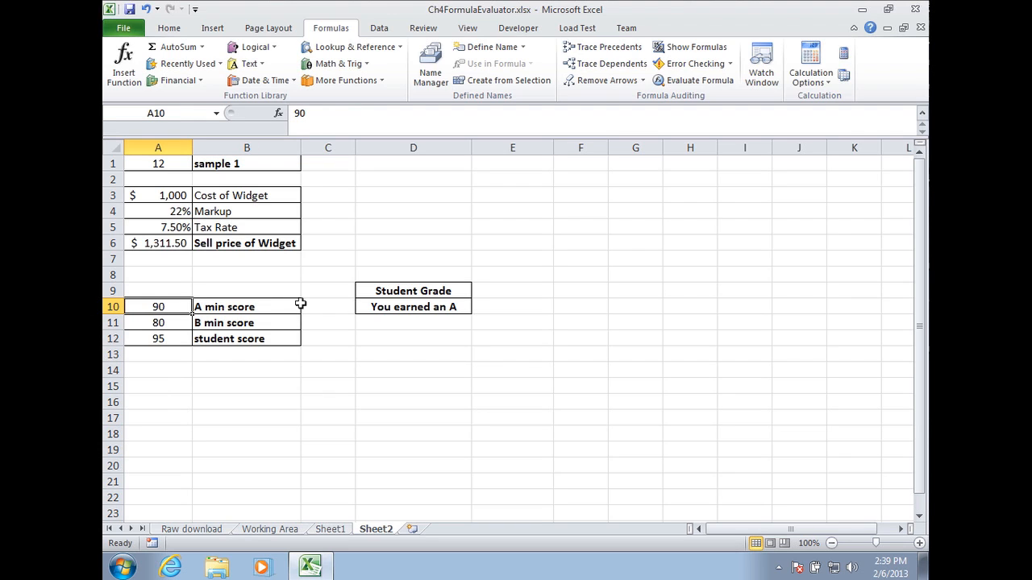
key("Right")
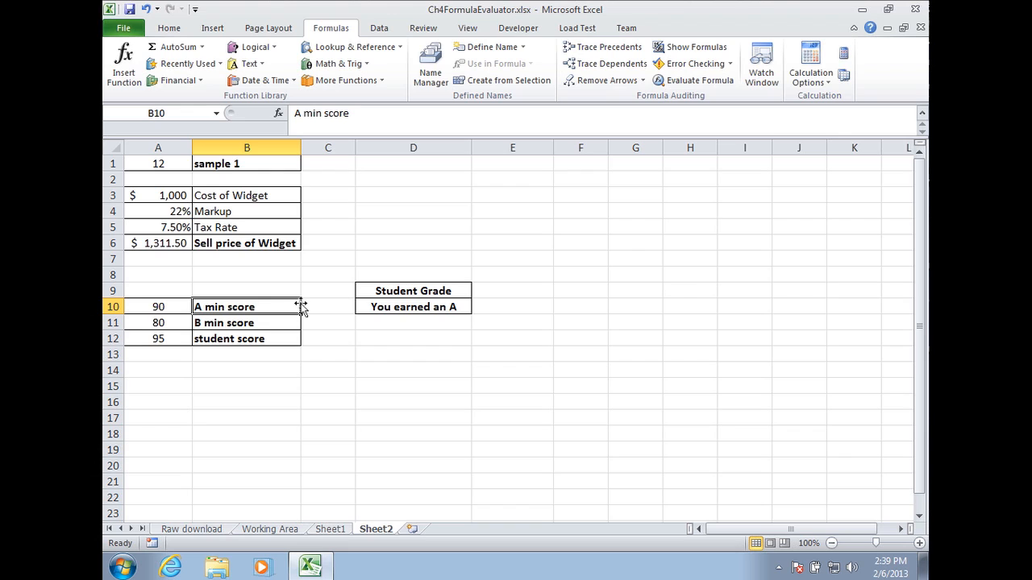
key("Left")
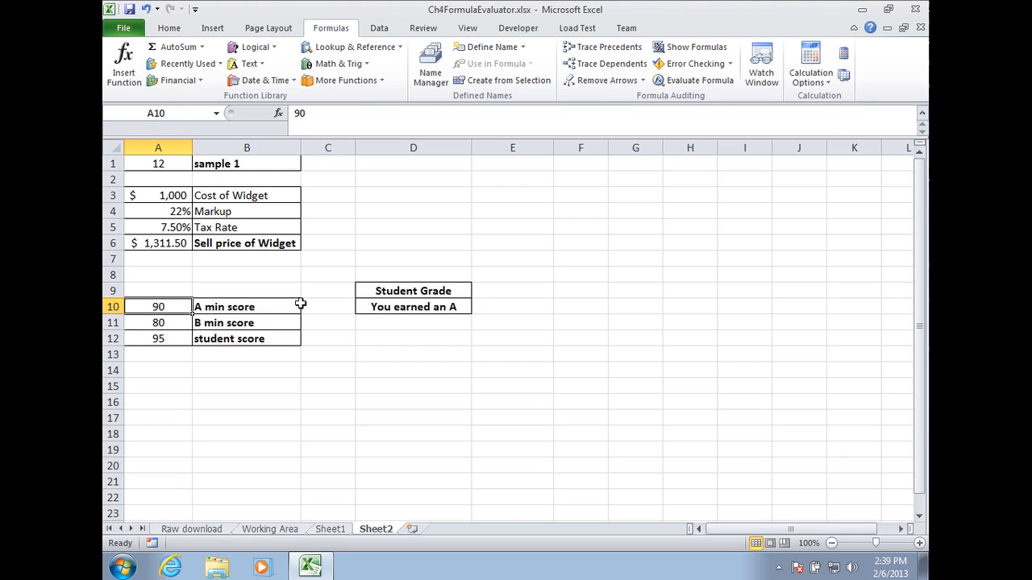
key("Down")
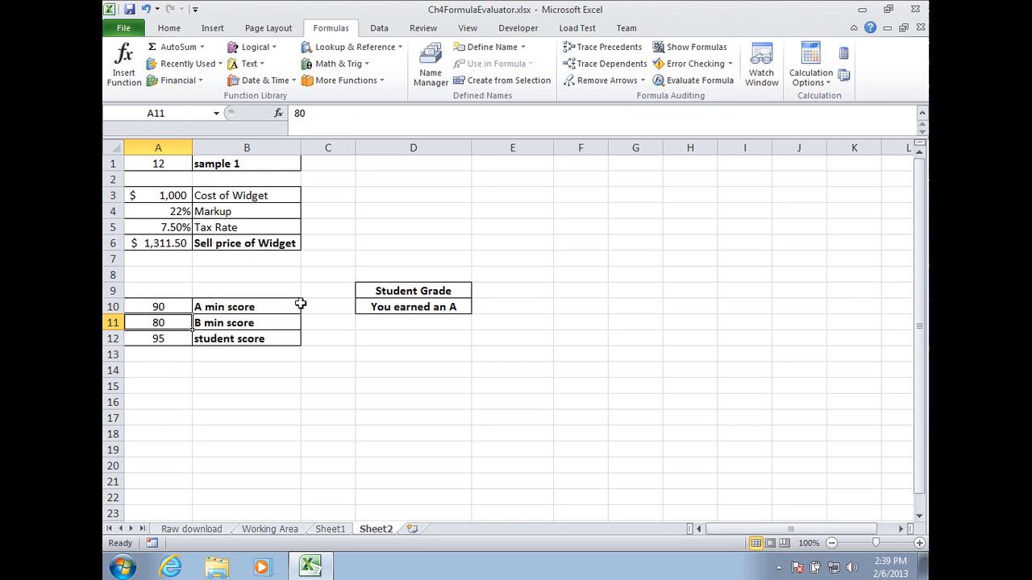
key("Right")
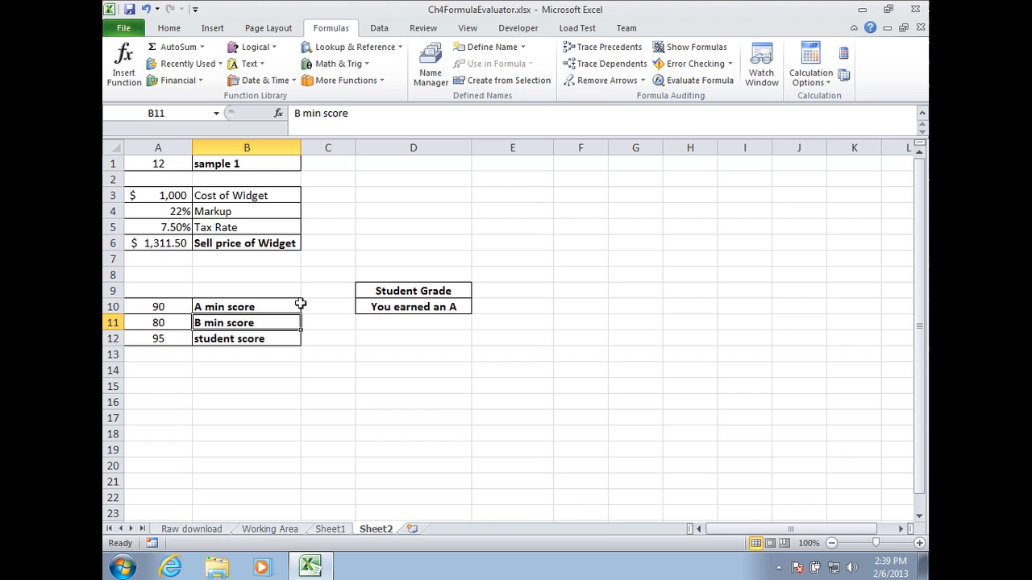
key("Left")
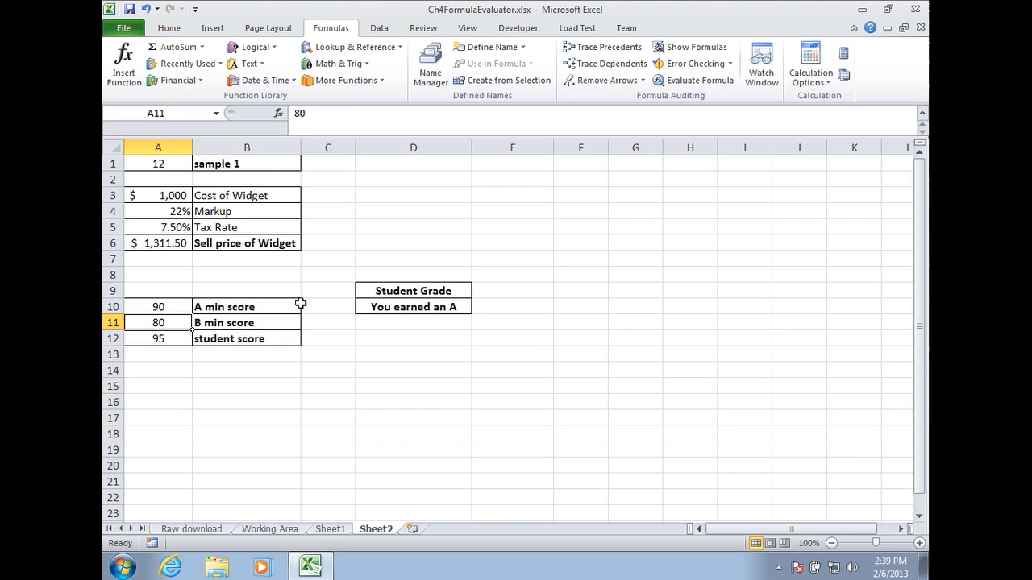
key("Down")
key("Right")
key("Left")
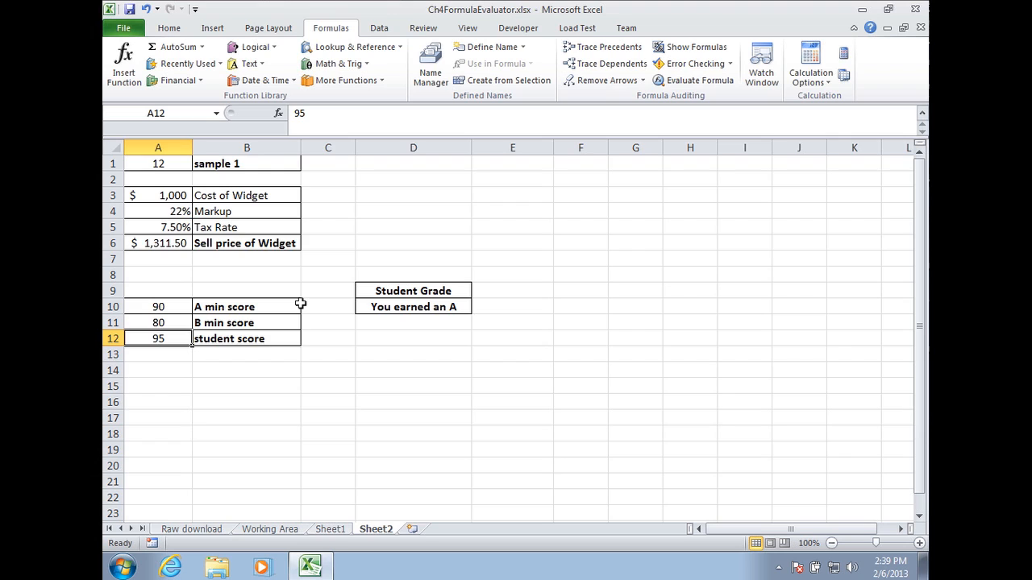
key("Right")
key("Left")
key("Right")
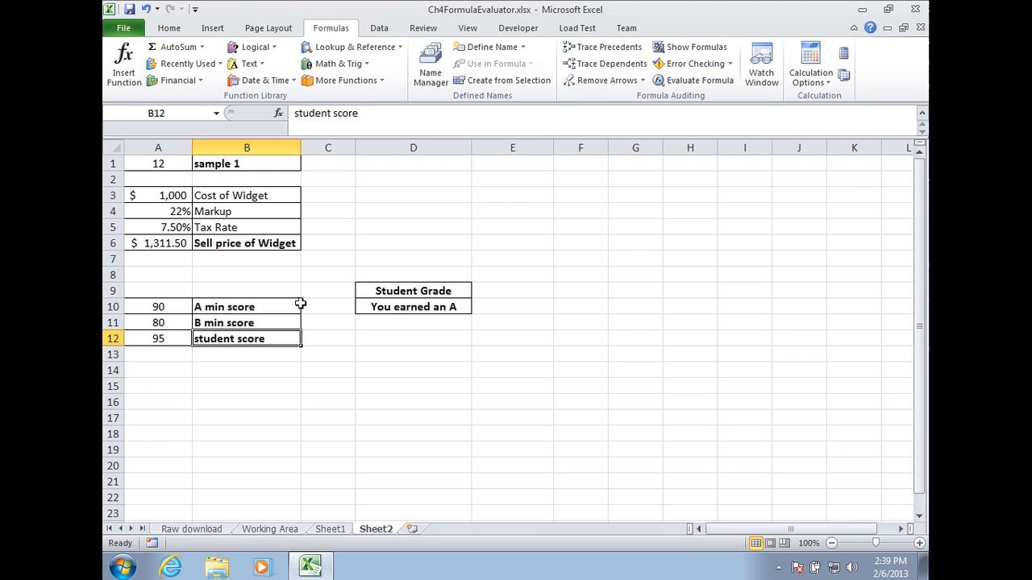
Inspect the nested IF grade formula in D10 in the formula bar without changing it.
left_click(402, 305)
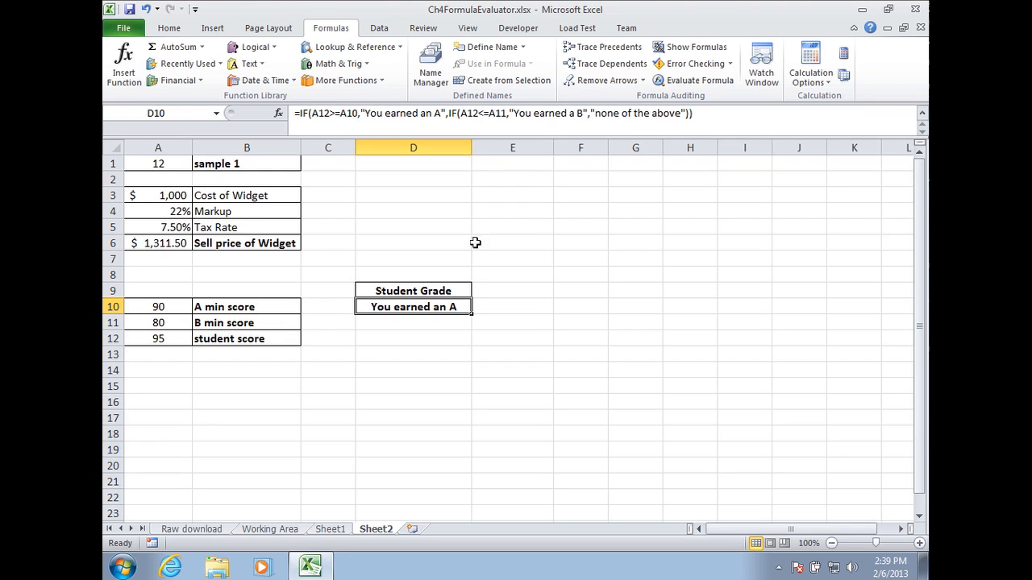
left_click(321, 115)
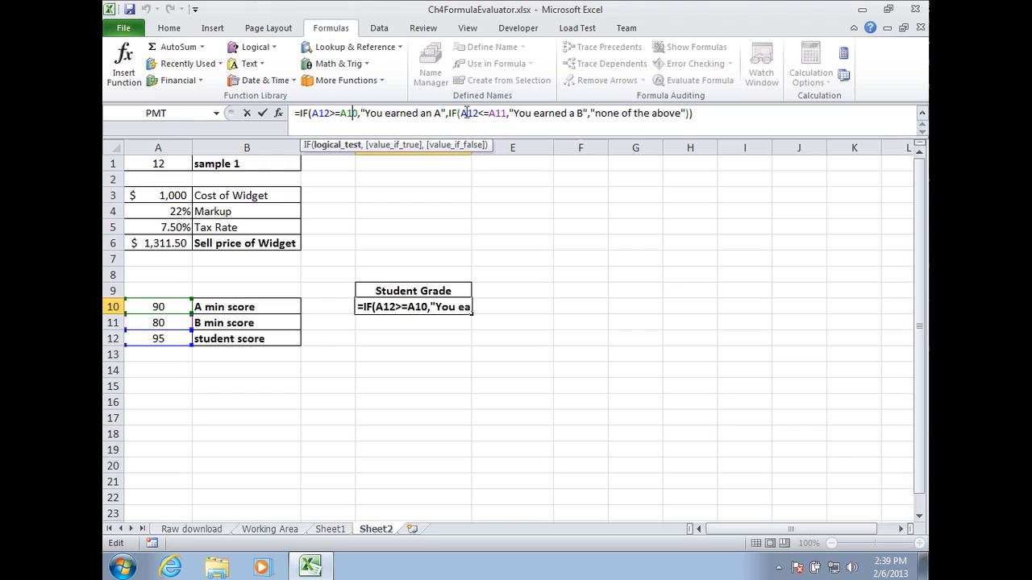
left_click(470, 116)
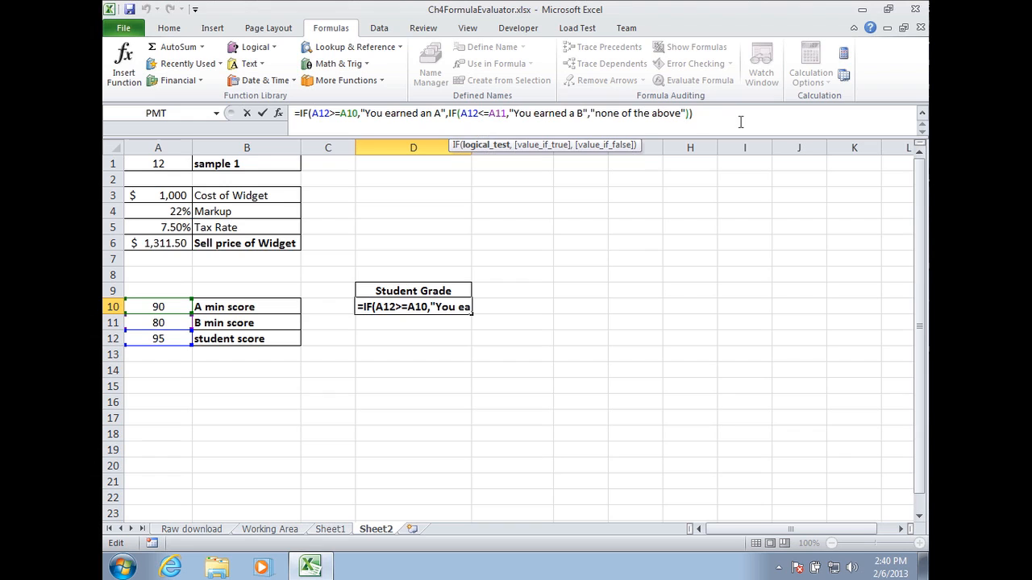
key("Return")
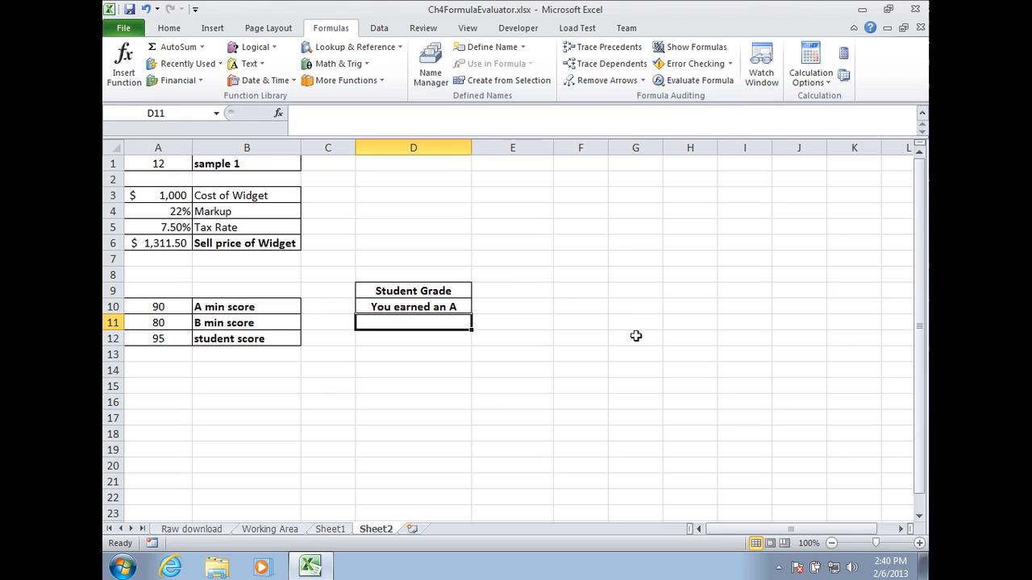
Set the student score in A12 to 100.
left_click(166, 342)
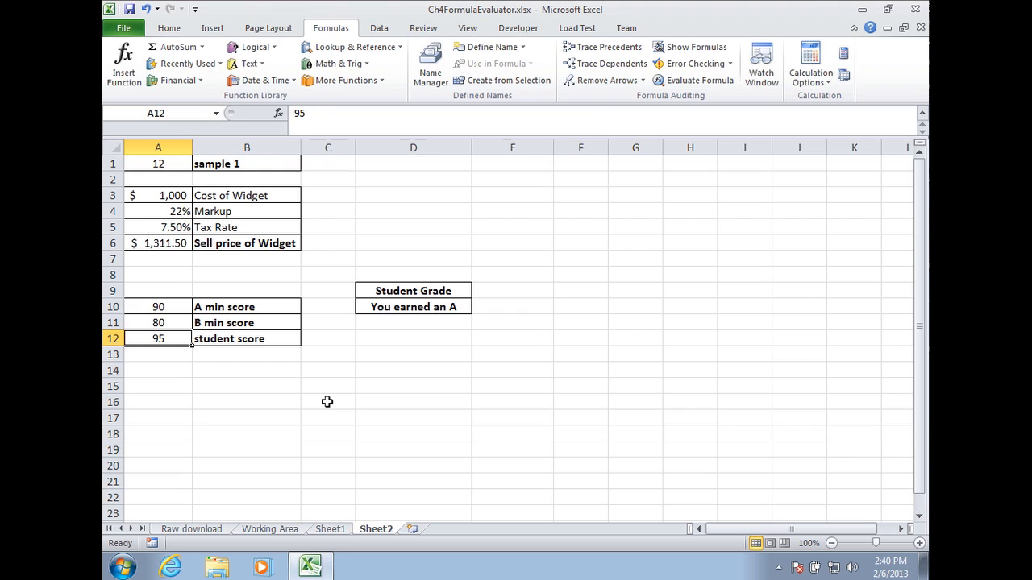
type("100")
key("Return")
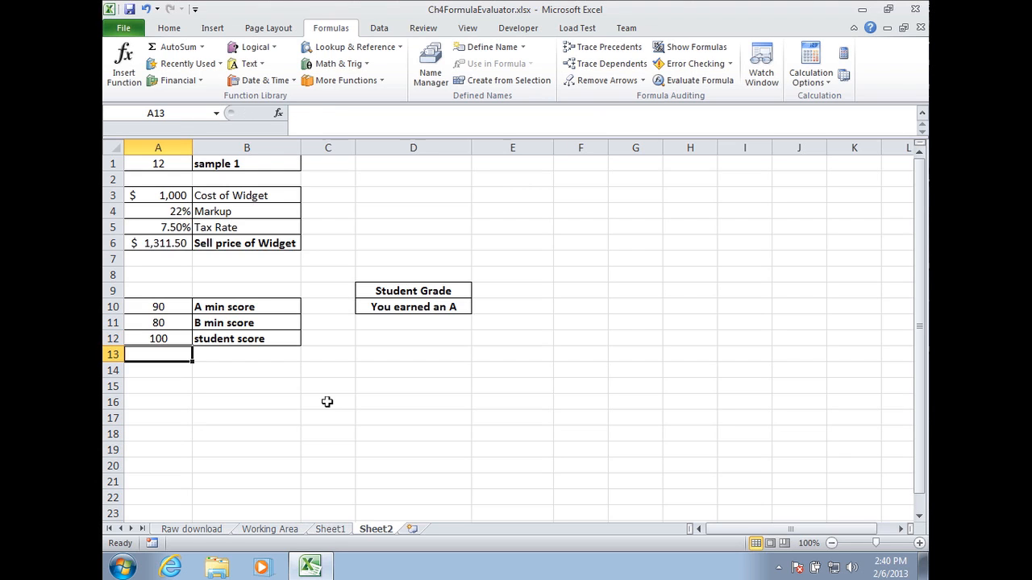
Try student scores of 90 and 89 in A12 to test the grade formula.
key("Up")
key("Up")
key("Down")
type("90")
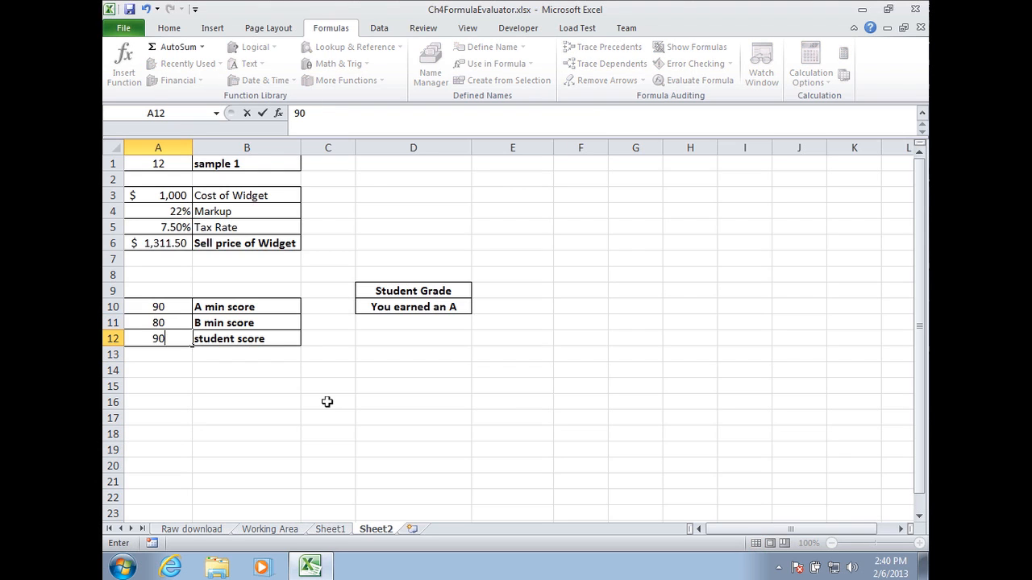
key("Return")
key("Up")
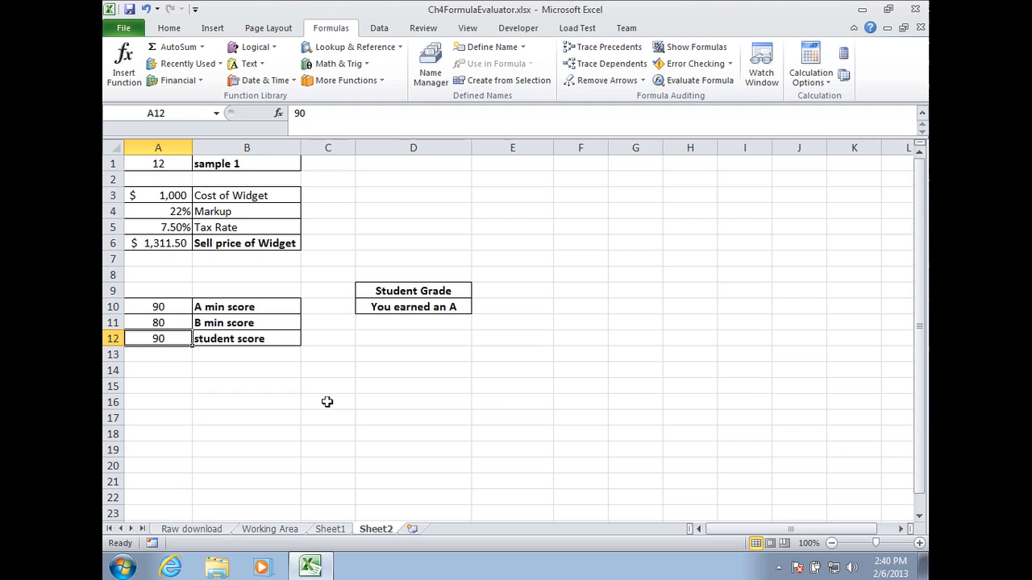
type("89")
key("Return")
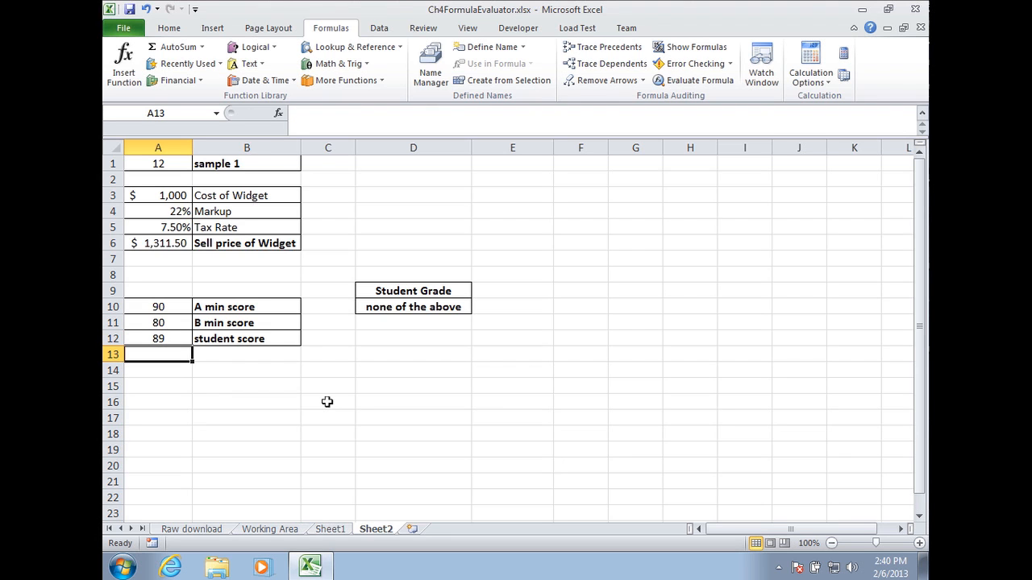
Try student scores of 85 and 80 in A12.
key("Up")
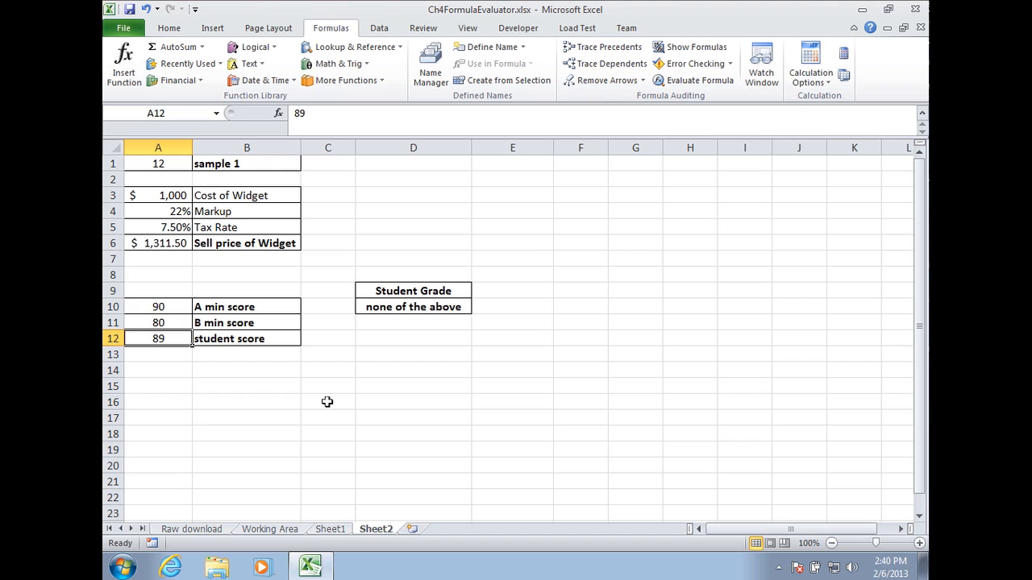
type("85")
key("Return")
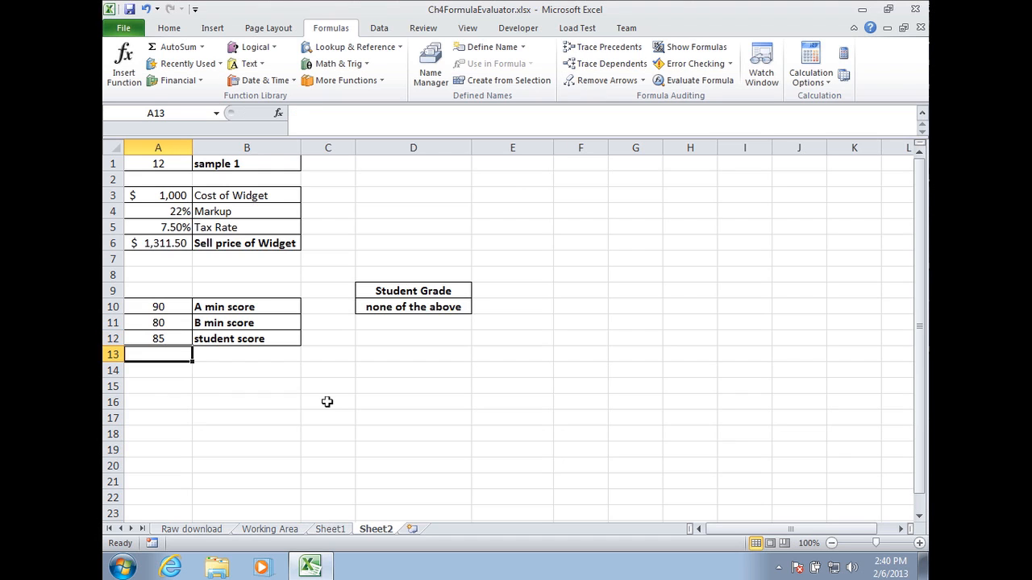
key("Up")
type("80")
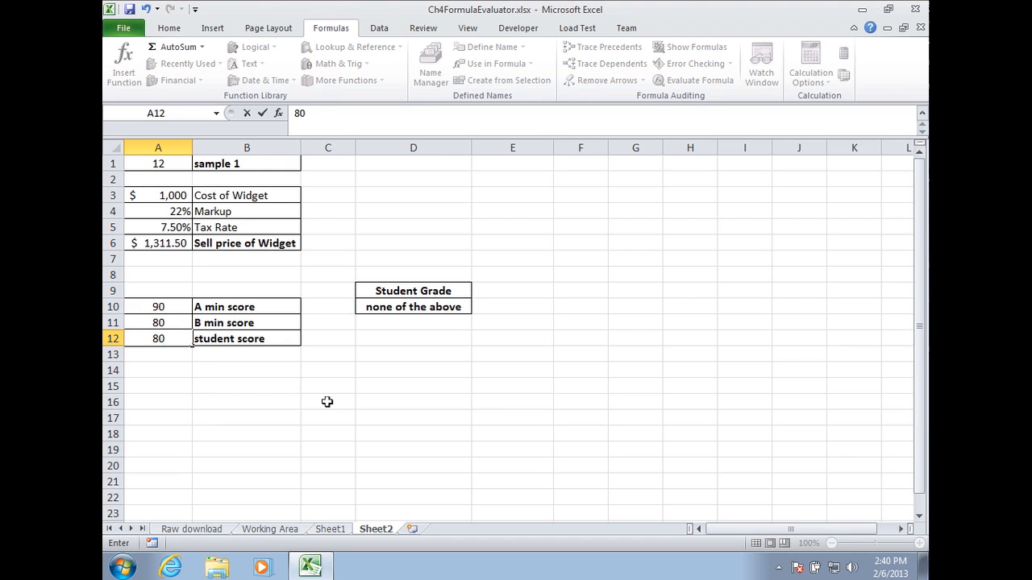
key("Return")
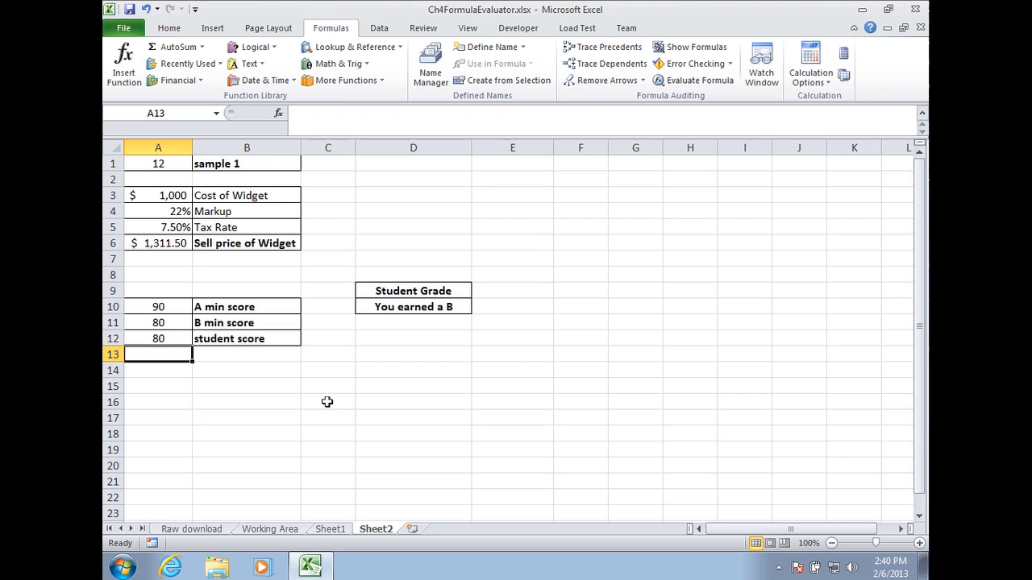
Try student scores of 75 and 50 in A12.
key("Up")
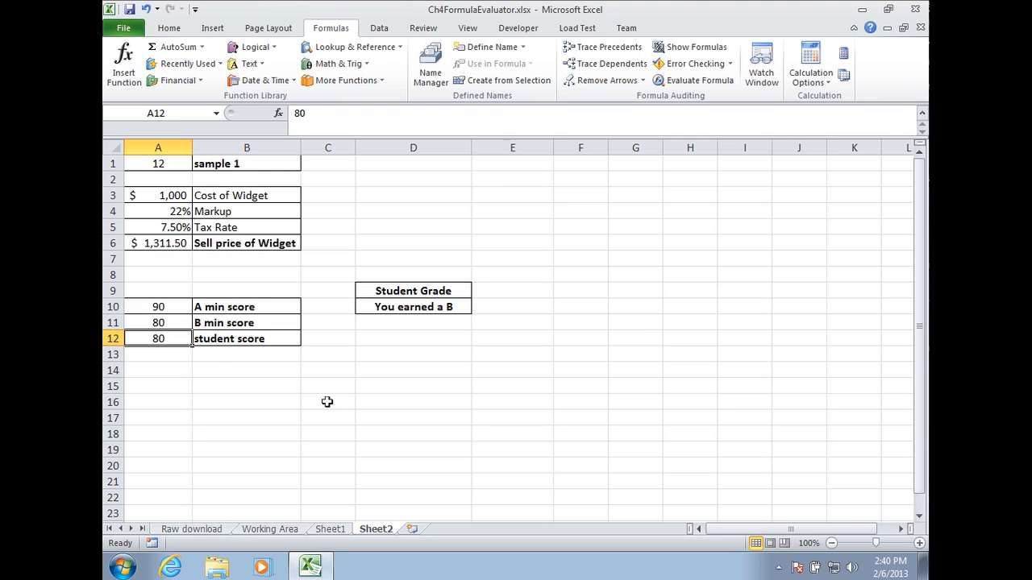
type("75")
key("Return")
key("Up")
type("50")
key("ctrl+Return")
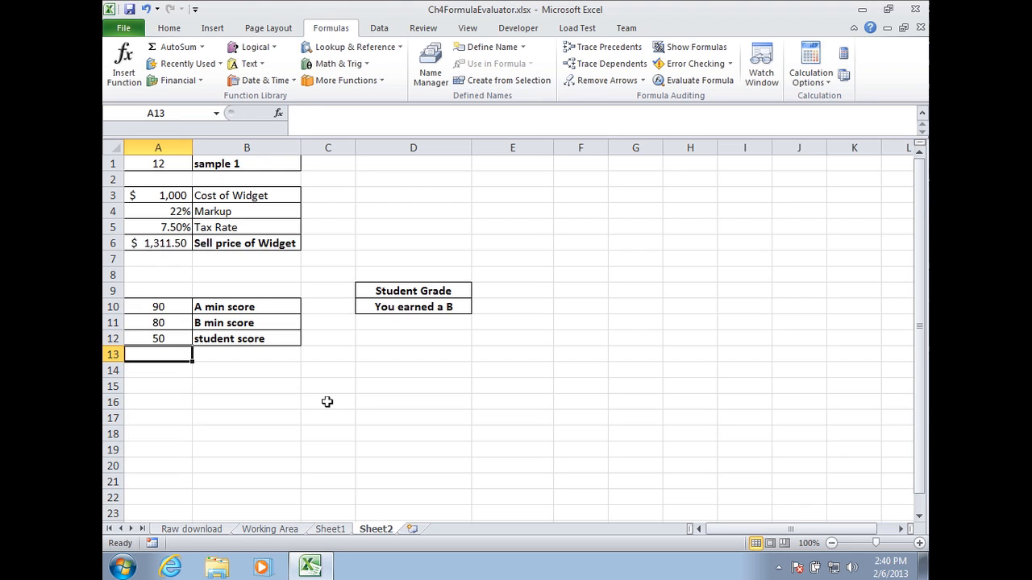
Open the grade formula in D10 for editing and leave it without changes.
key("Right")
key("Left")
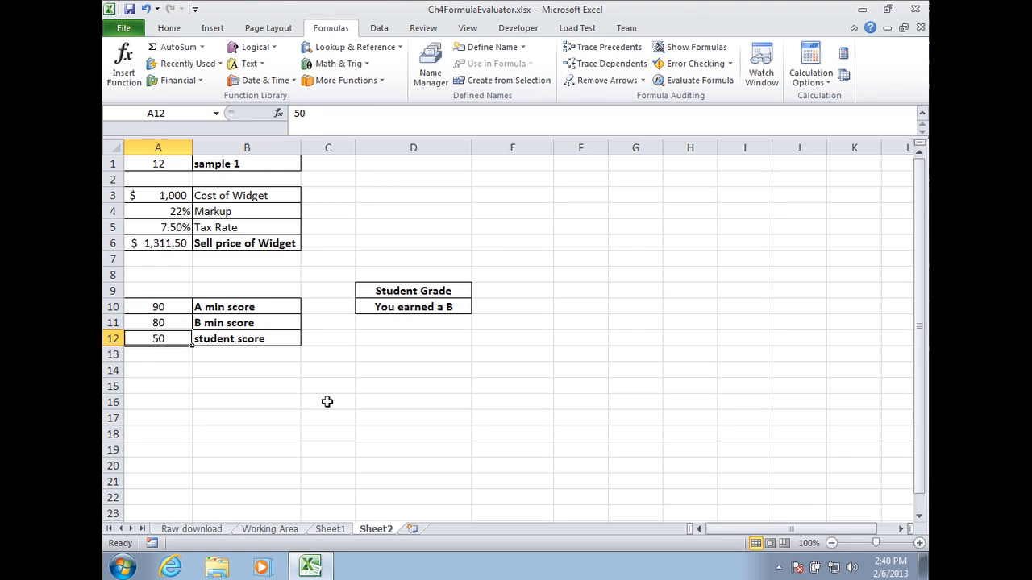
key("Right")
key("Right")
key("Up")
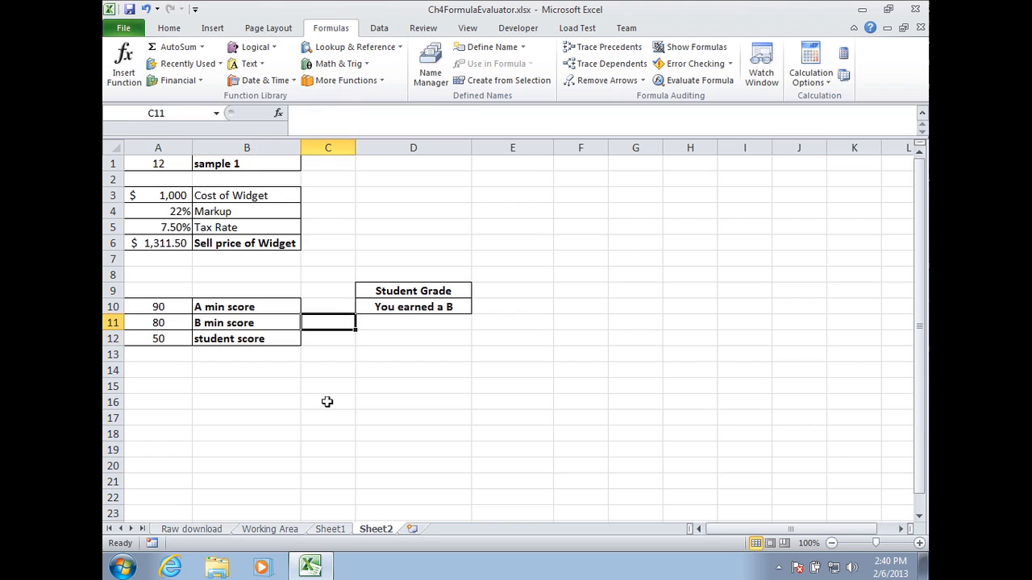
key("Up")
key("Right")
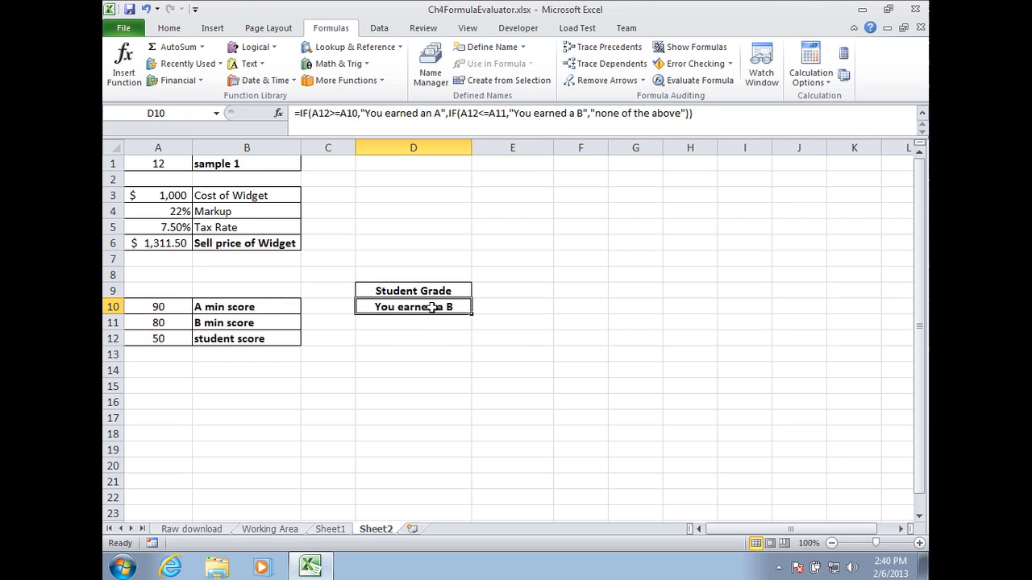
left_click(321, 113)
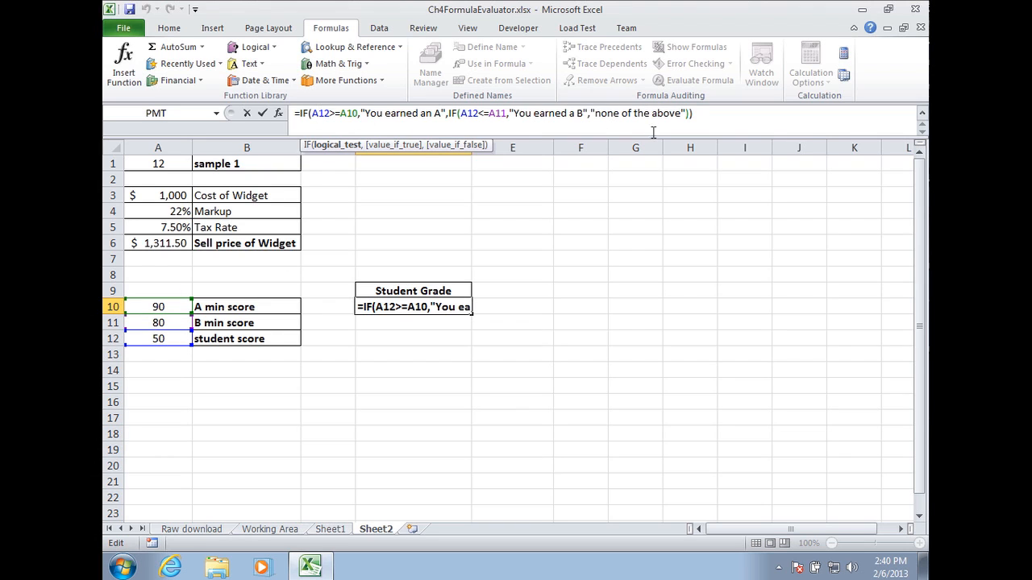
key("Escape")
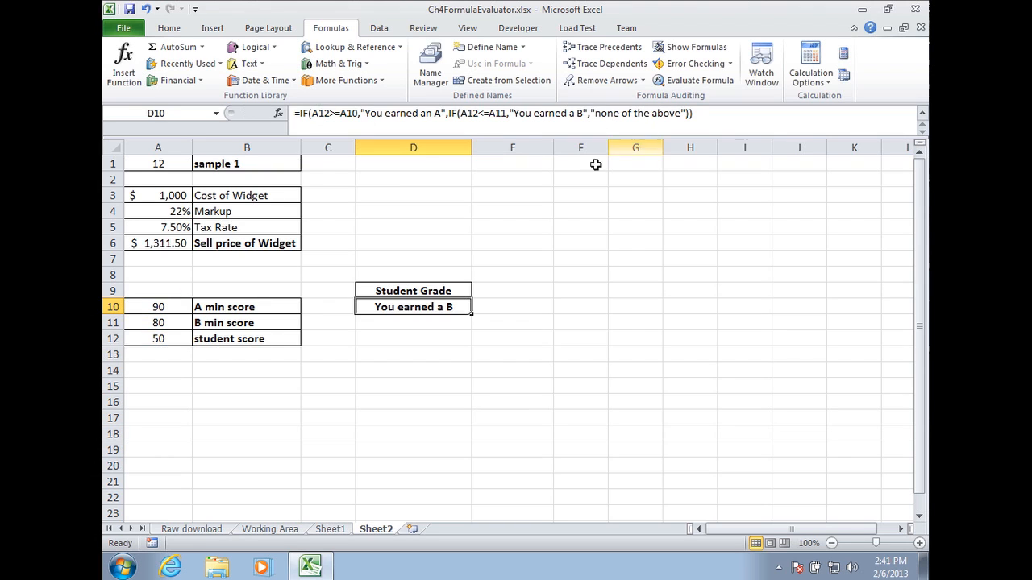
Trace the precedents of the grade formula in D10, remove the arrows, and briefly open Evaluate Formula.
left_click(619, 50)
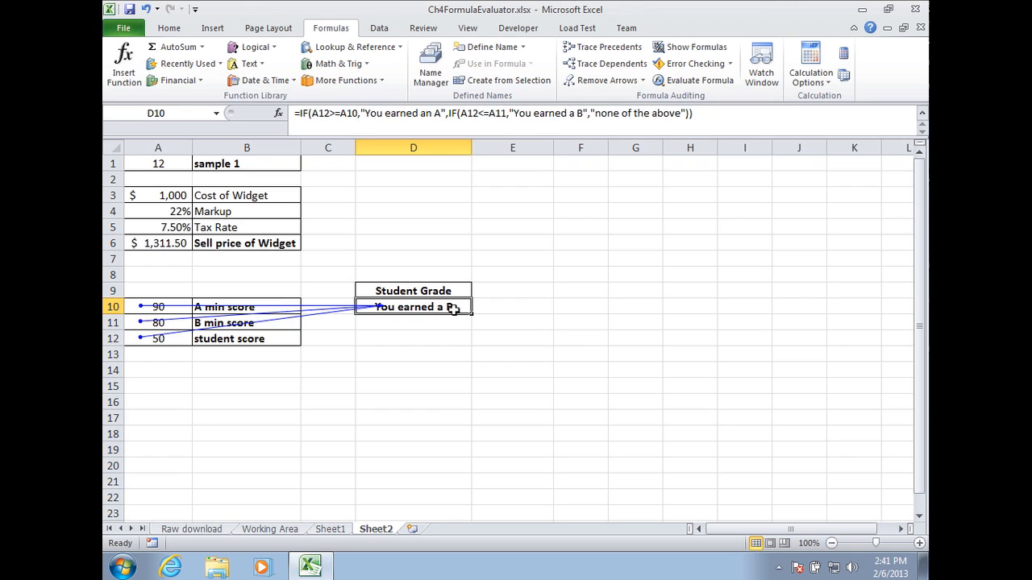
left_click(601, 81)
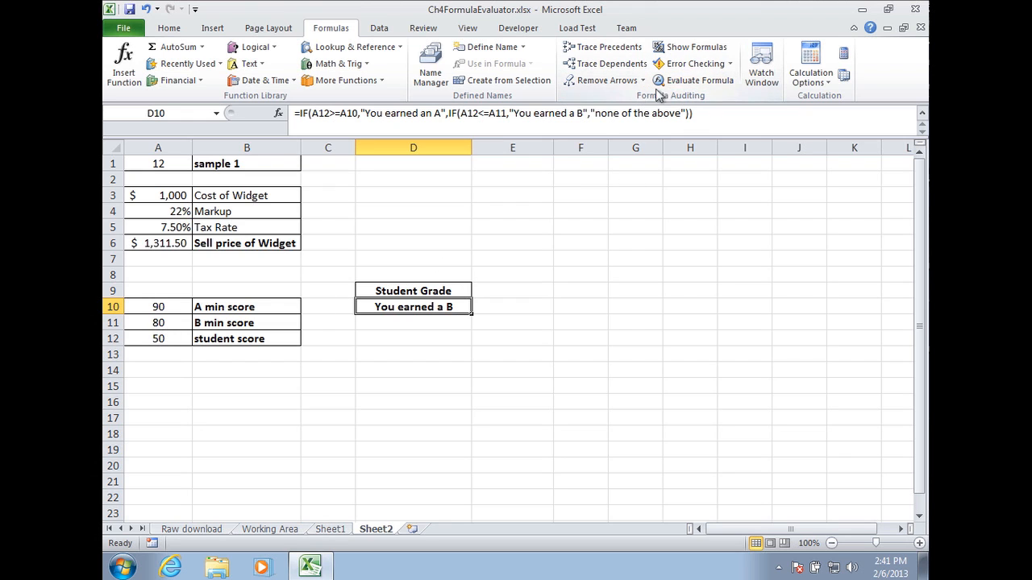
left_click(682, 80)
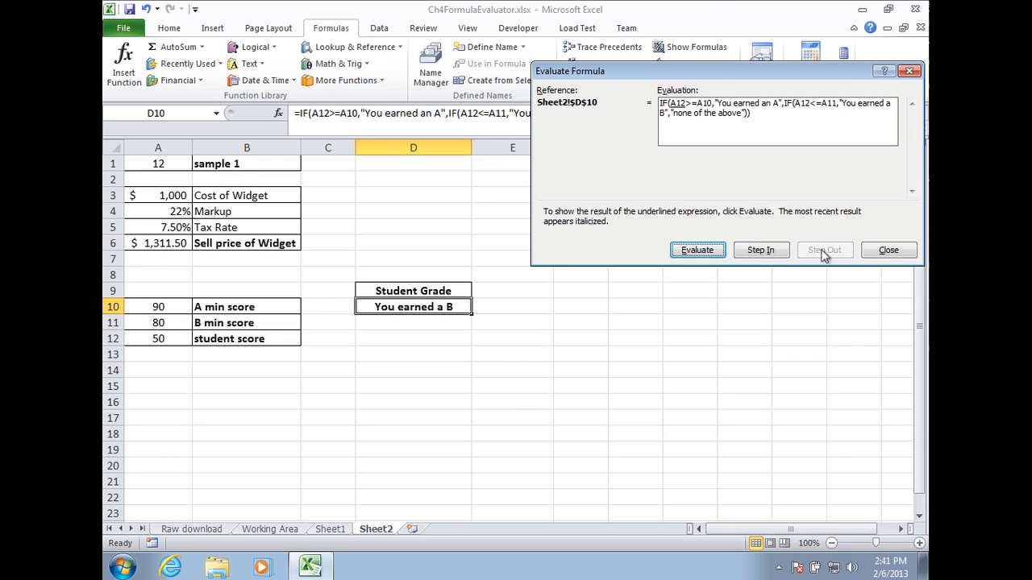
left_click(883, 250)
Set the student score in A12 to 85.
left_click(164, 338)
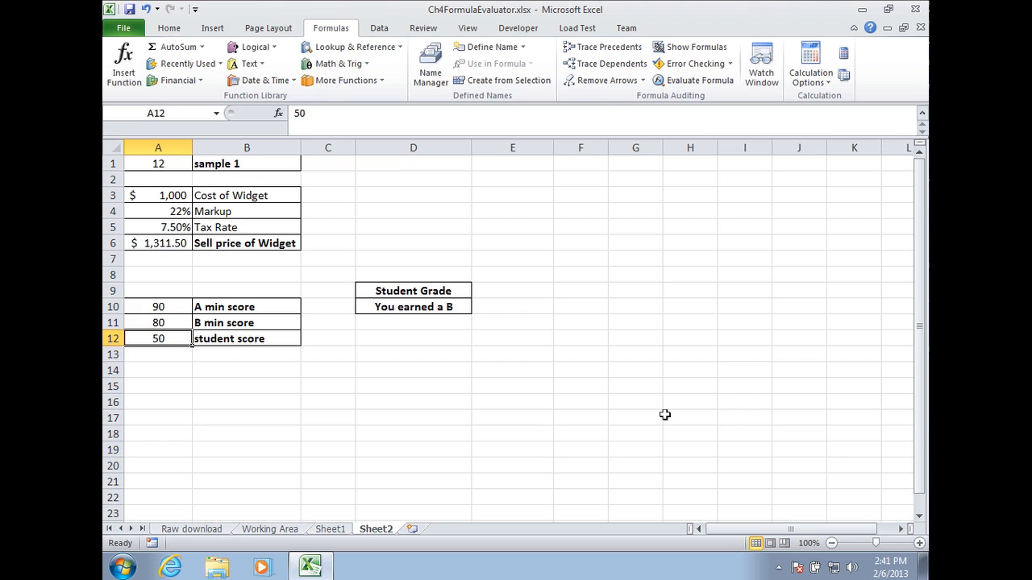
type("85")
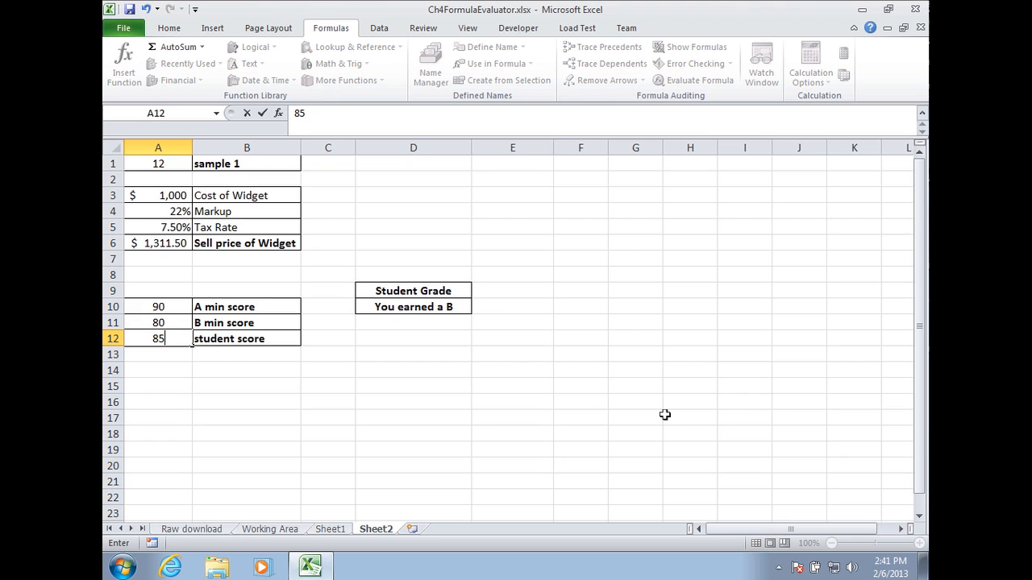
key("Return")
key("Up")
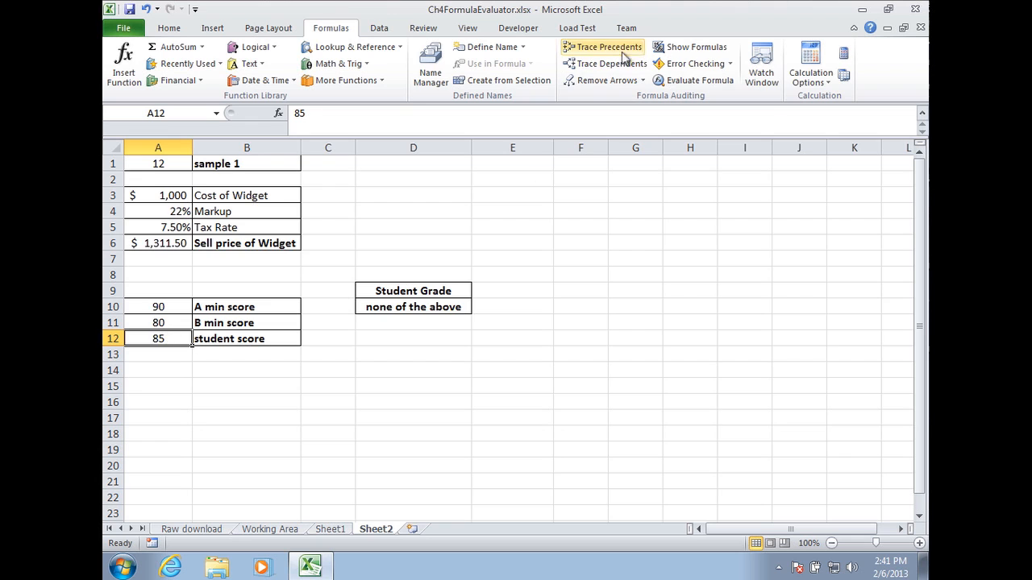
Evaluate the grade formula in D10, stepping into and out of the A12 and A10 references.
left_click(683, 80)
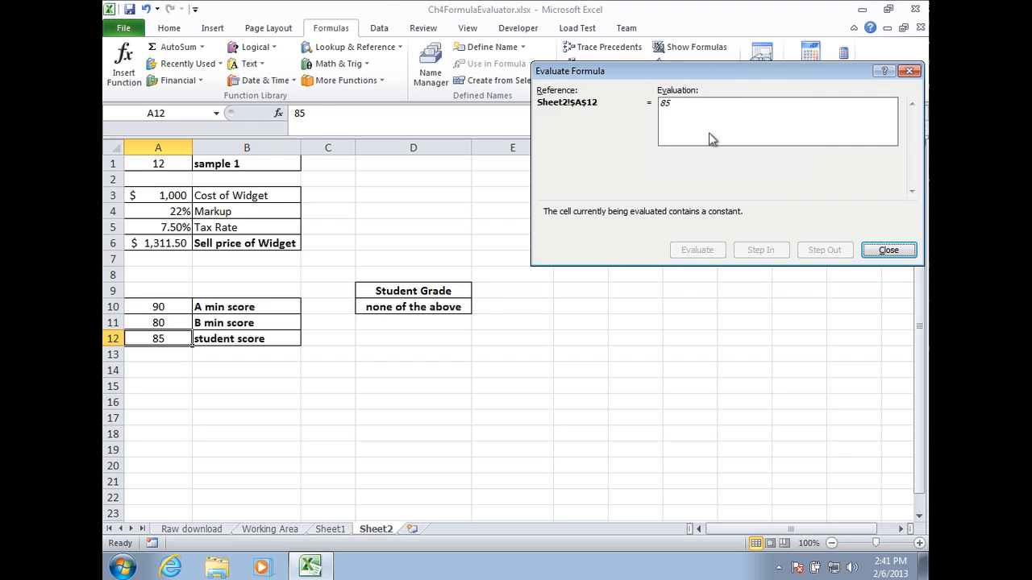
key("Escape")
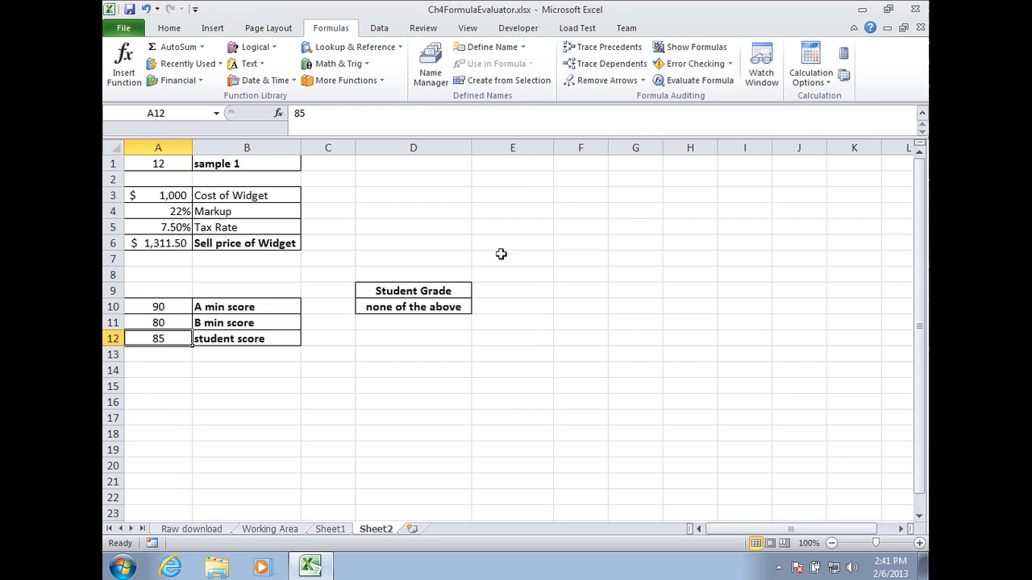
left_click(457, 309)
left_click(695, 80)
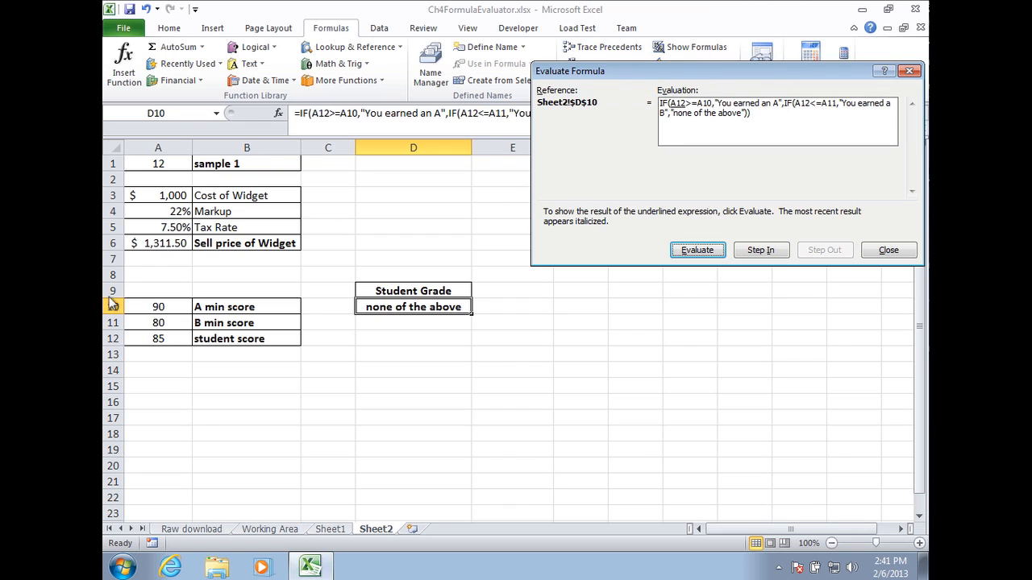
left_click(758, 250)
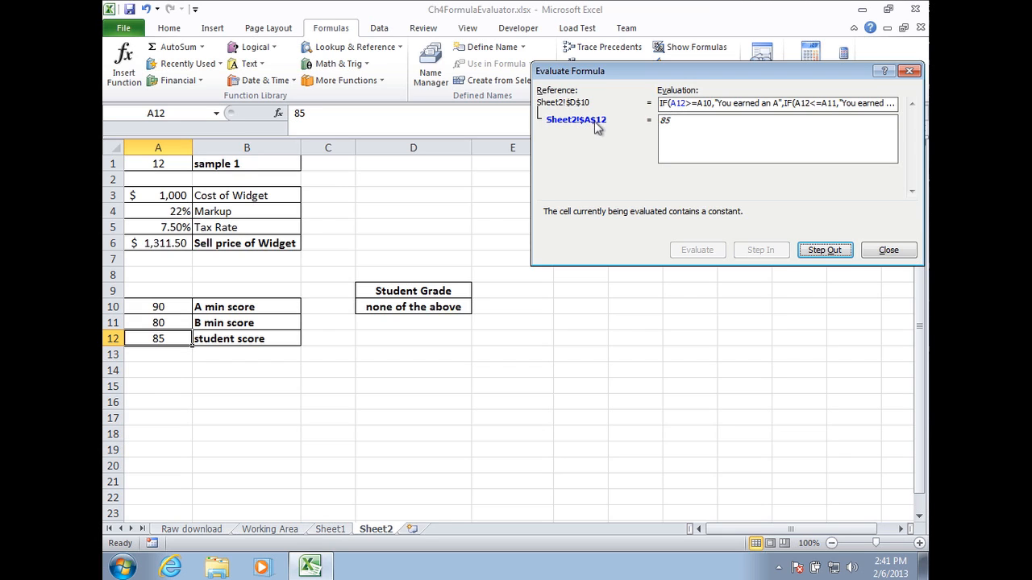
left_click(838, 253)
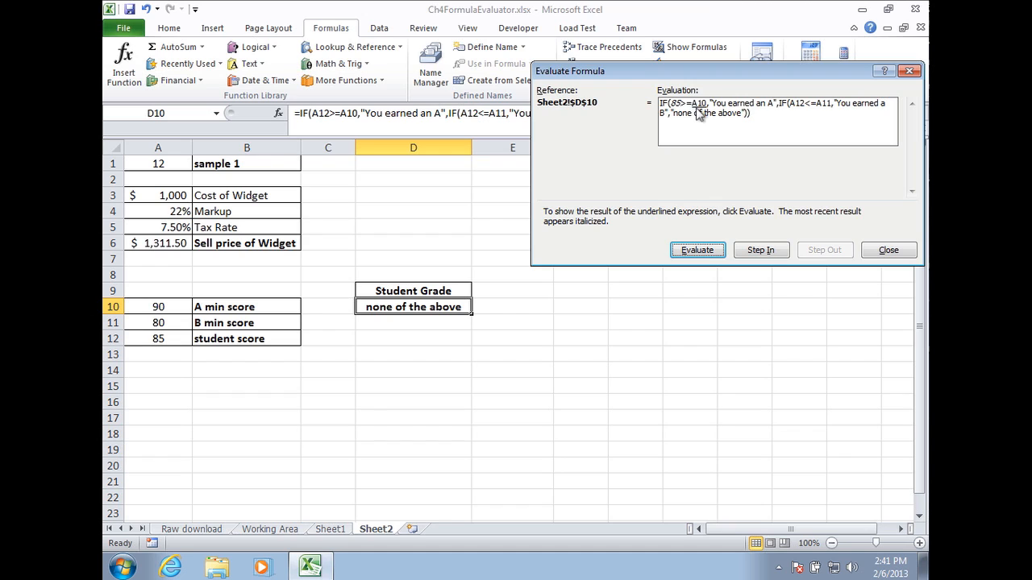
left_click(762, 252)
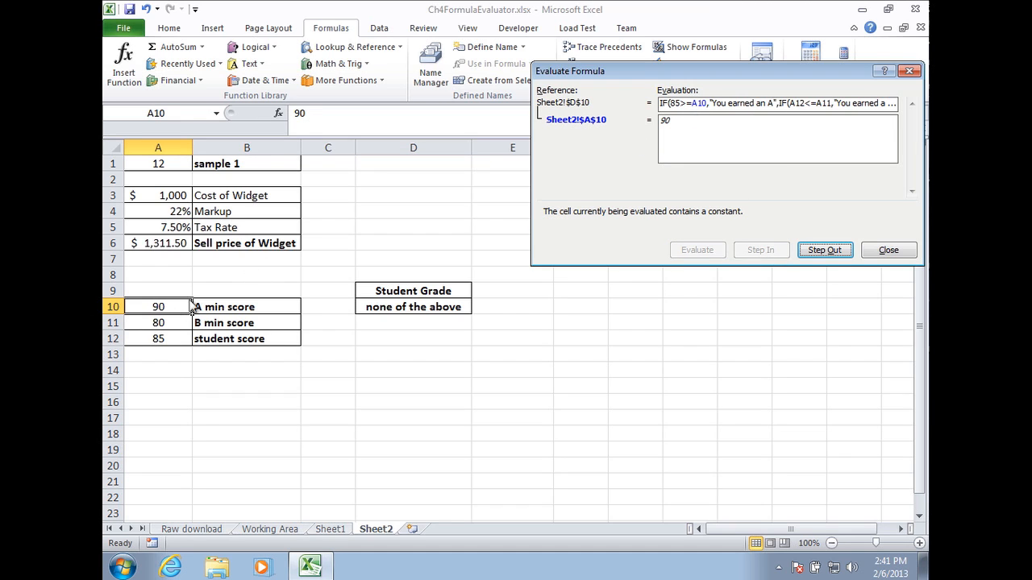
left_click(826, 251)
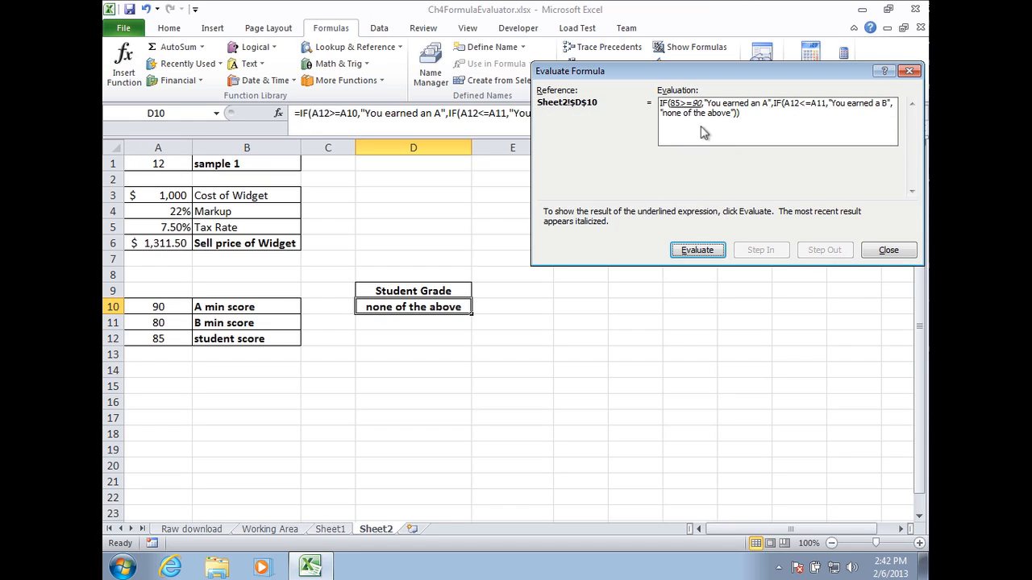
Evaluate the first condition, step into A12 and A11, evaluate the nested condition, and close the dialog.
left_click(713, 252)
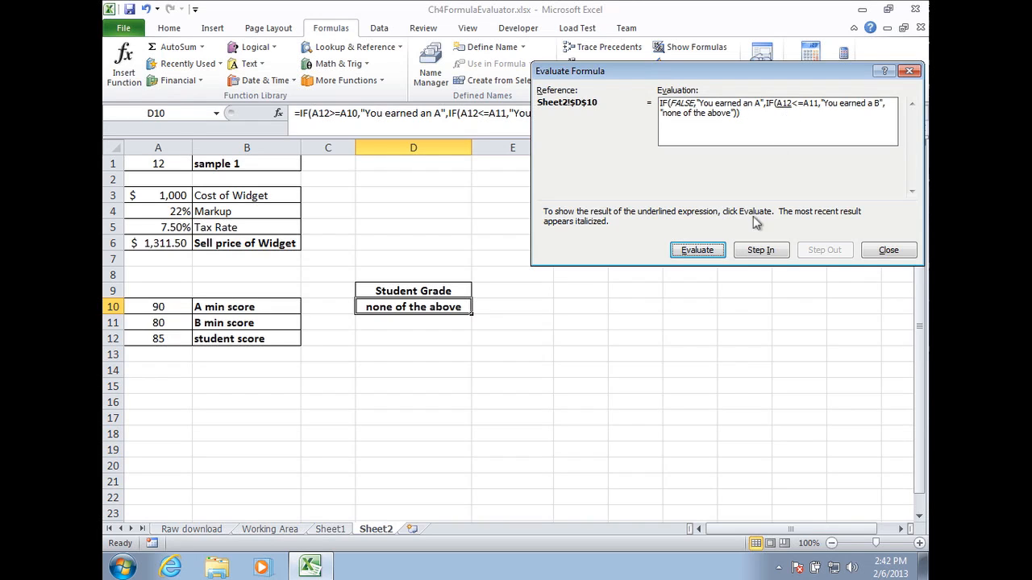
left_click(770, 250)
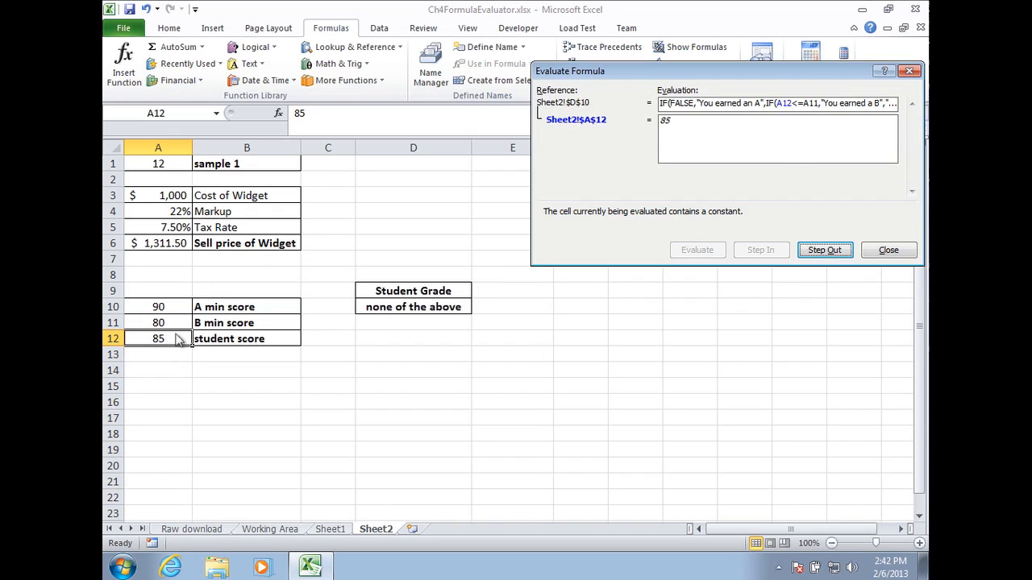
left_click(831, 254)
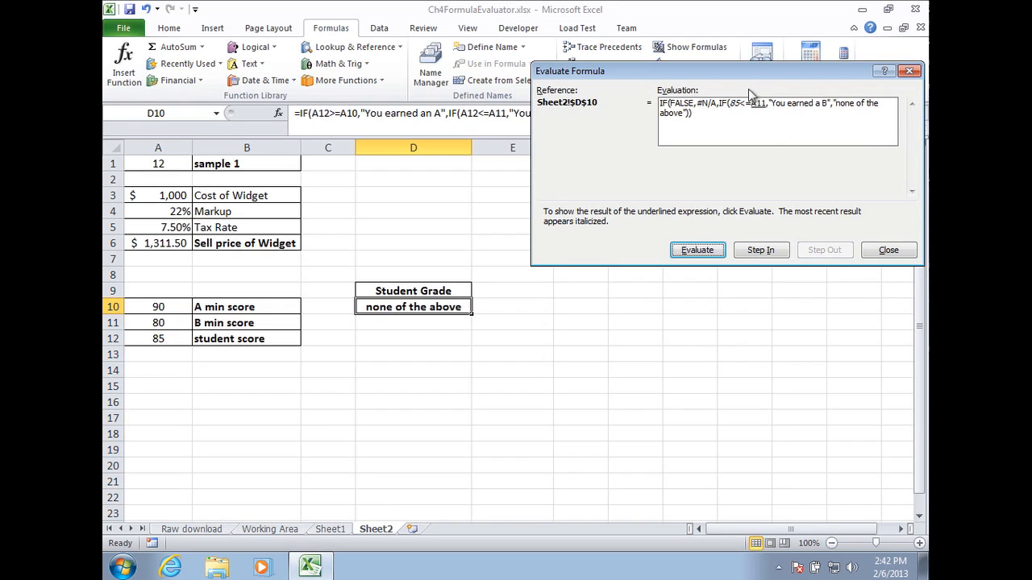
left_click(766, 253)
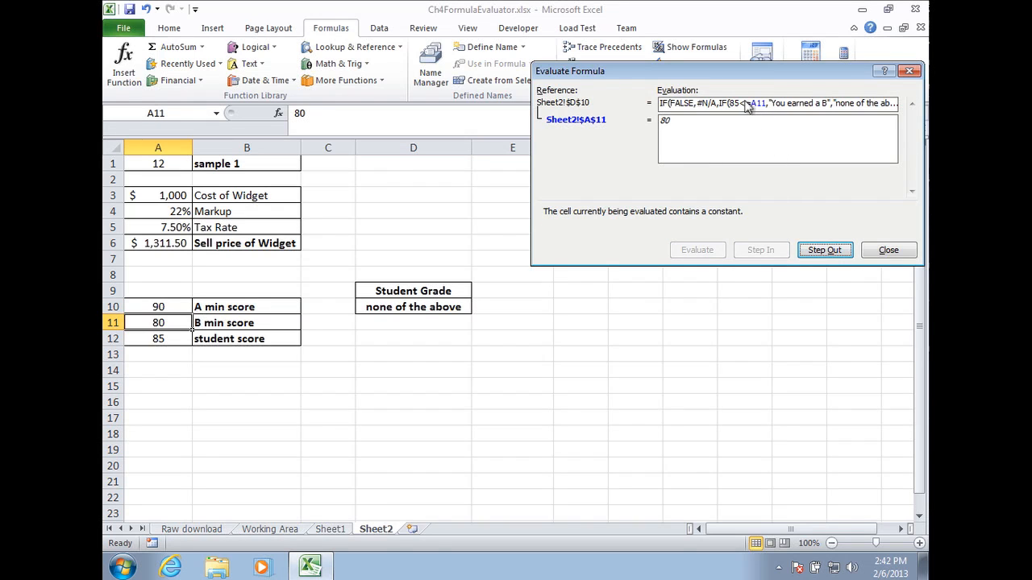
left_click(826, 251)
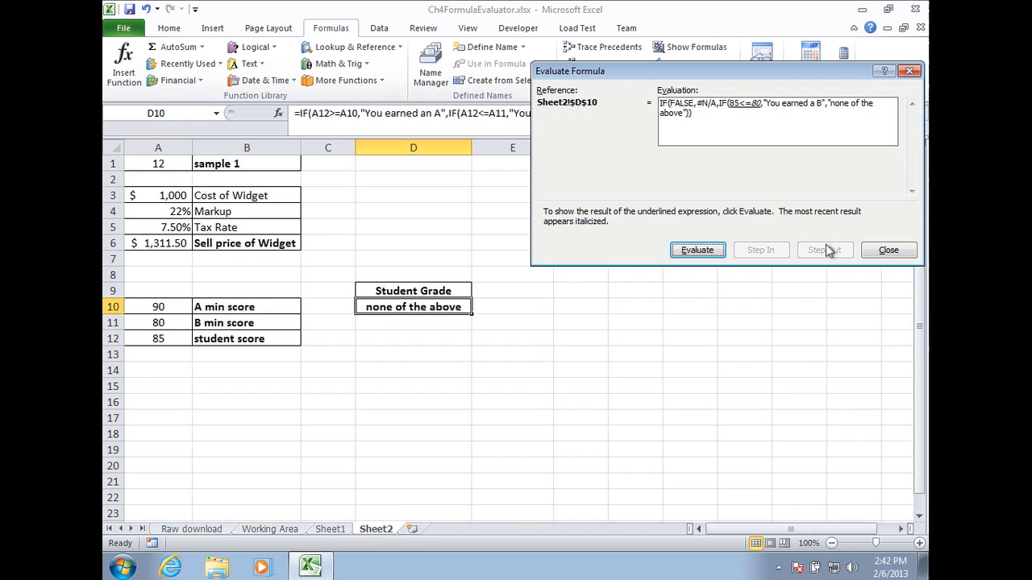
left_click(700, 253)
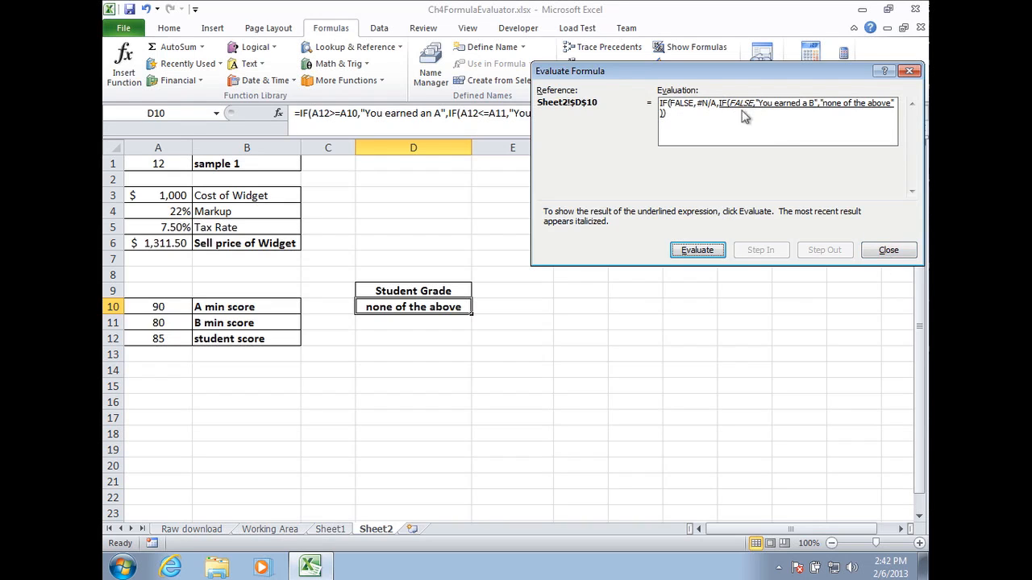
left_click(890, 252)
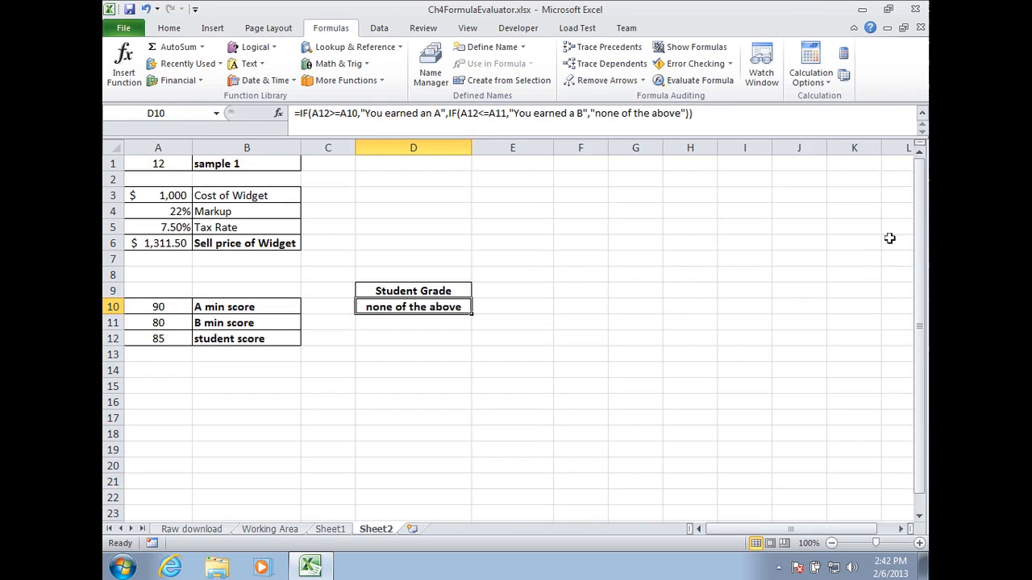
Change the nested condition in D10's grade formula from A12<=A11 to A12>=A11.
left_click(484, 113)
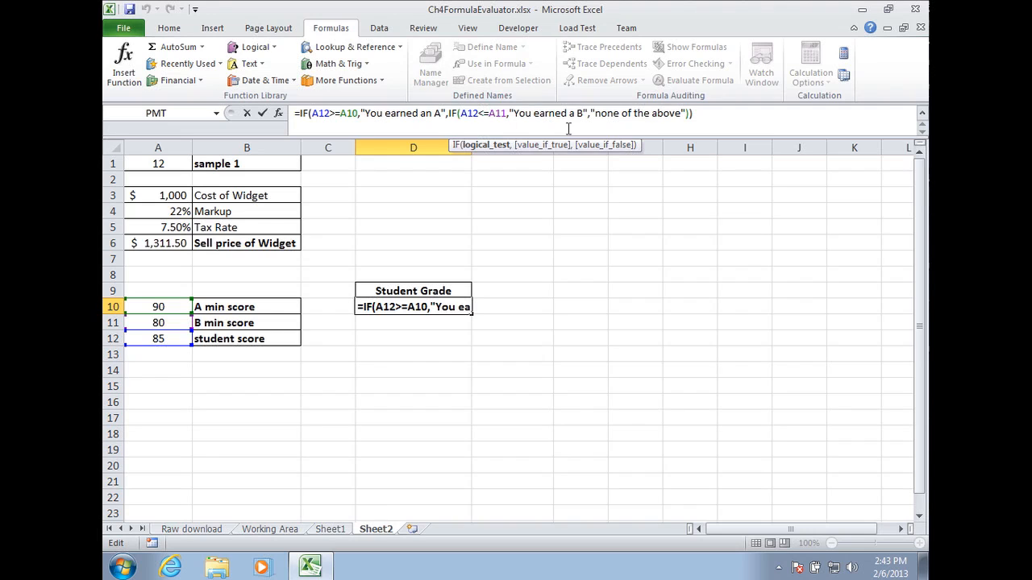
key("BackSpace")
type(">")
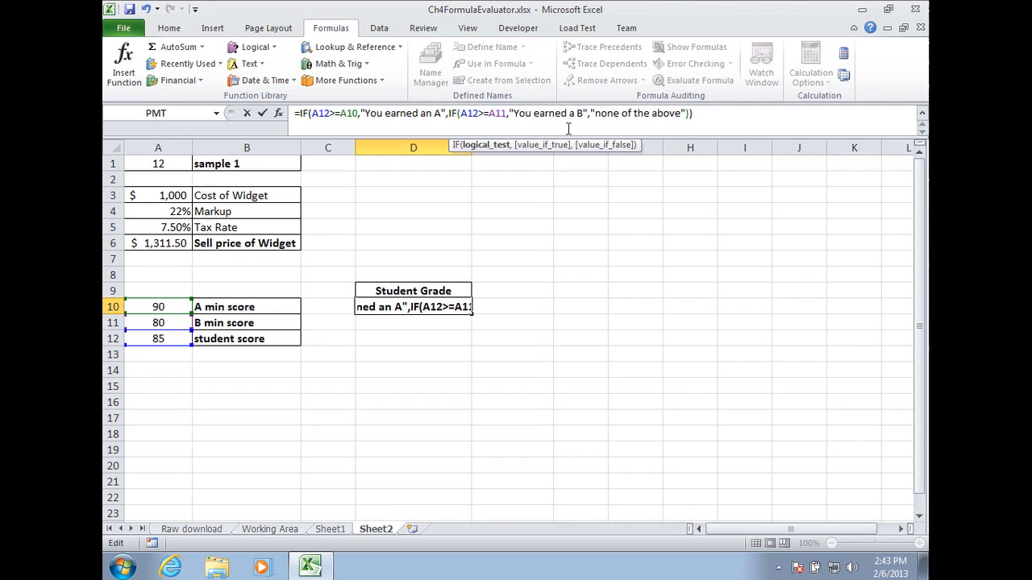
key("Return")
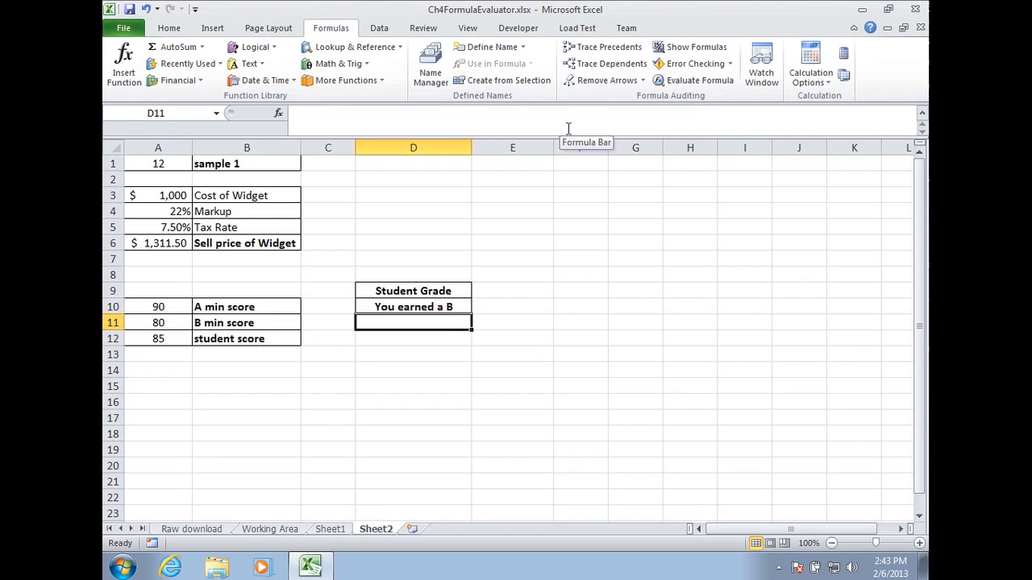
Test the grade formula by entering student scores of 95, 90 and 89 in A12.
key("Up")
key("Left")
key("Left")
key("Left")
key("Down")
key("Down")
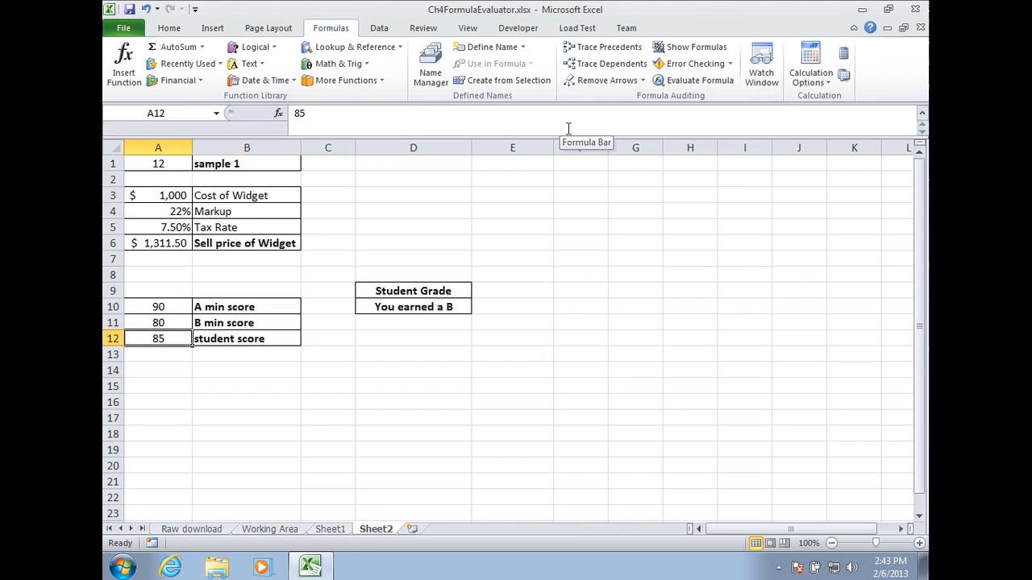
type("95")
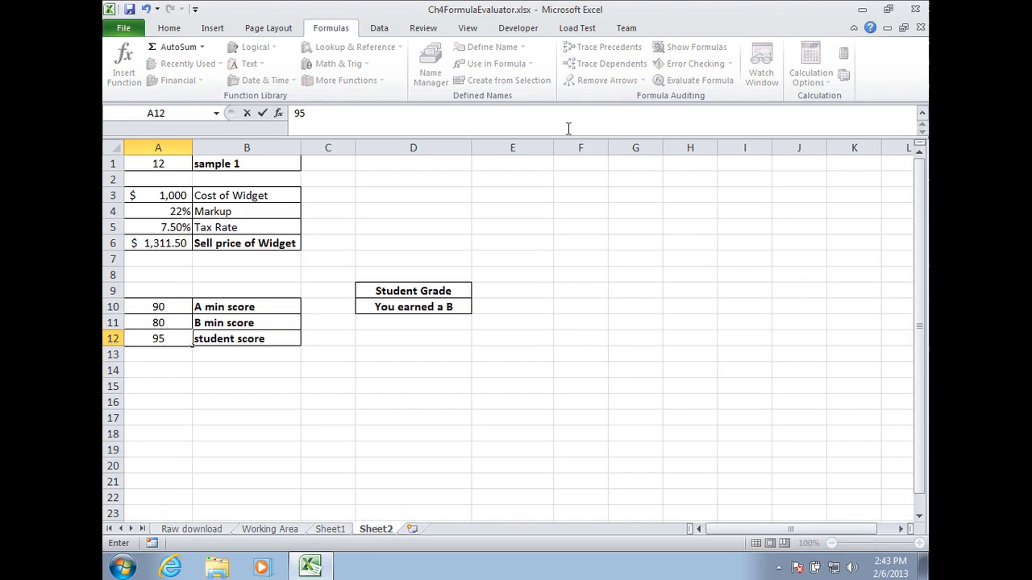
key("Return")
key("Up")
type("90")
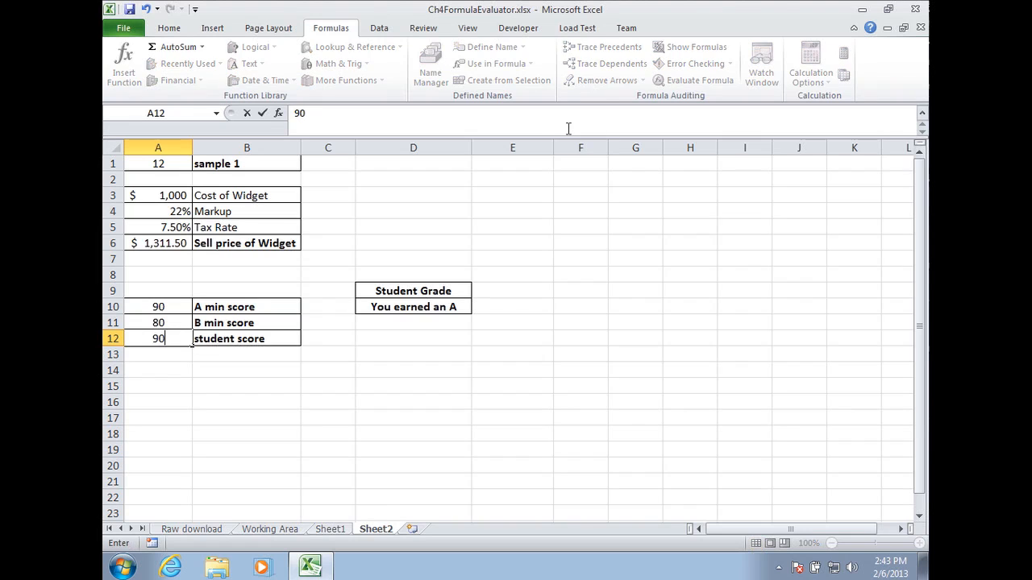
key("Return")
key("Up")
type("8")
key("Return")
Test the boundary scores by entering 81, 80 and 79 in A12.
key("Up")
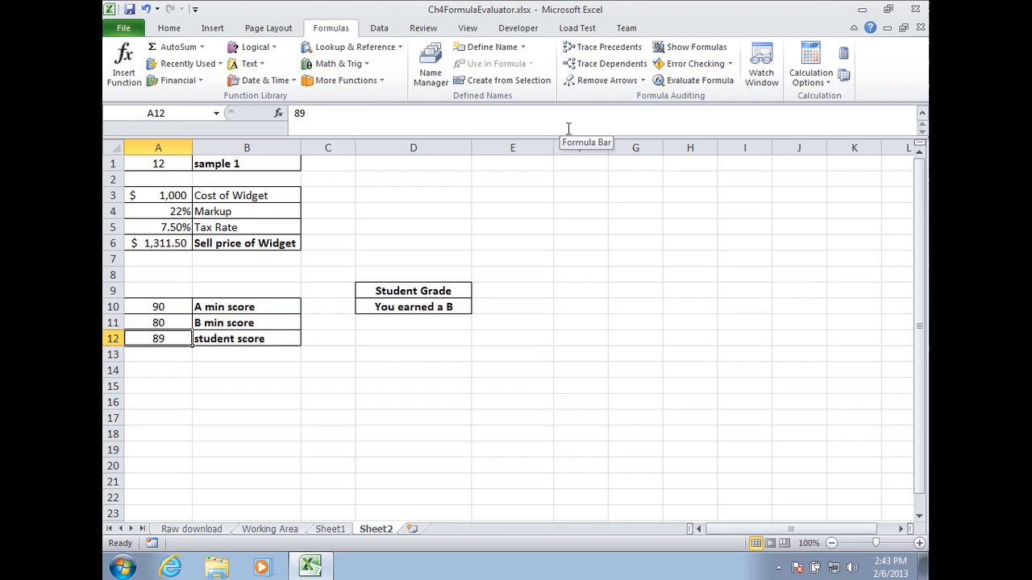
type("81")
key("Return")
key("Up")
type("80")
key("Return")
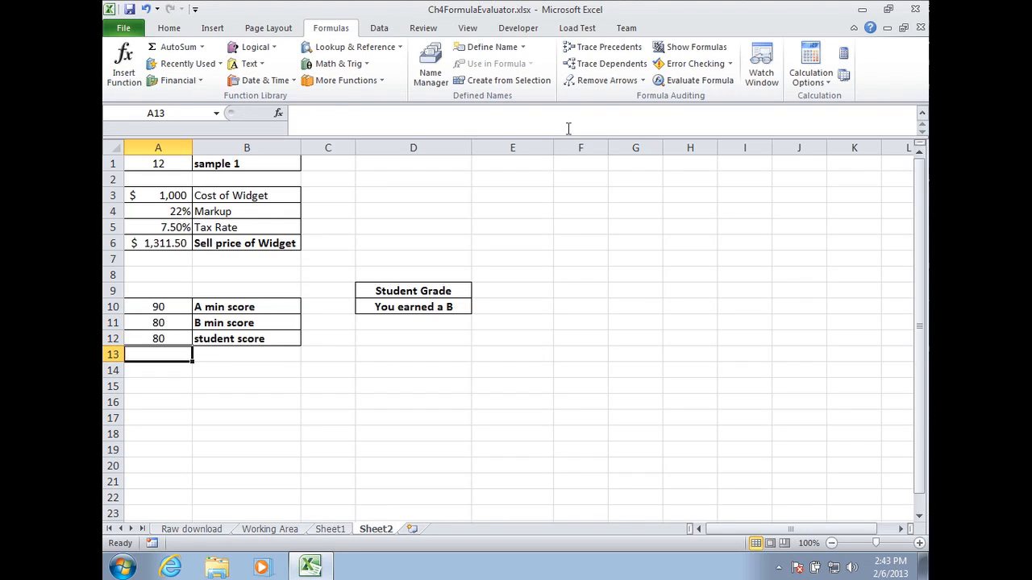
key("Up")
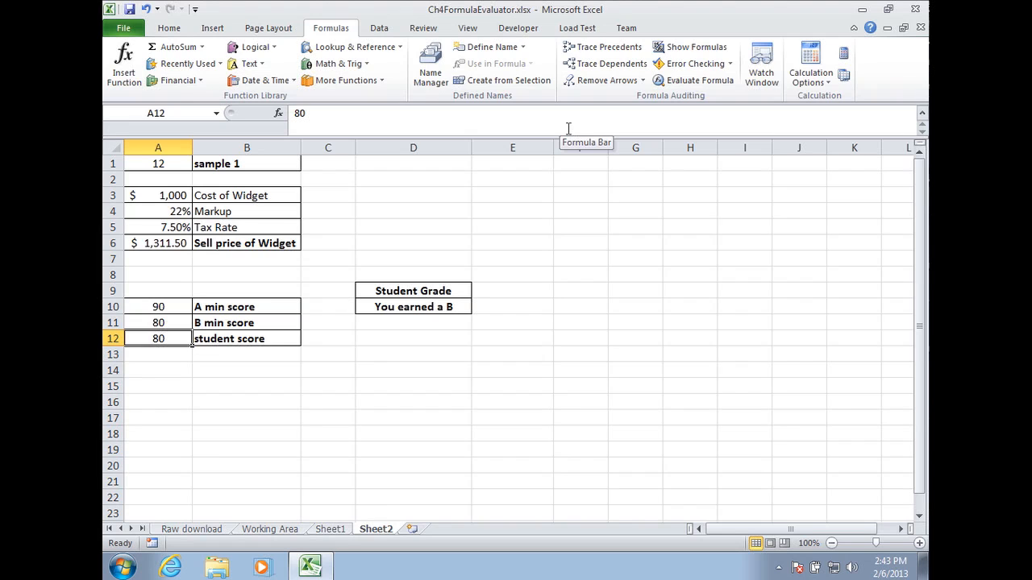
type("79")
key("Return")
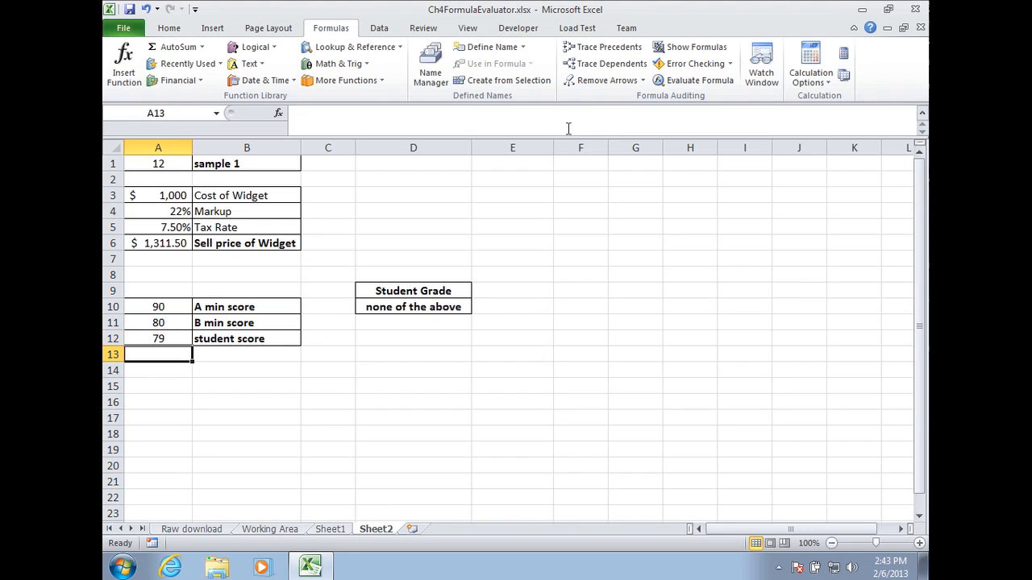
Set the student score in A12 to 79.9999999 and select the grade formula in D10.
key("Up")
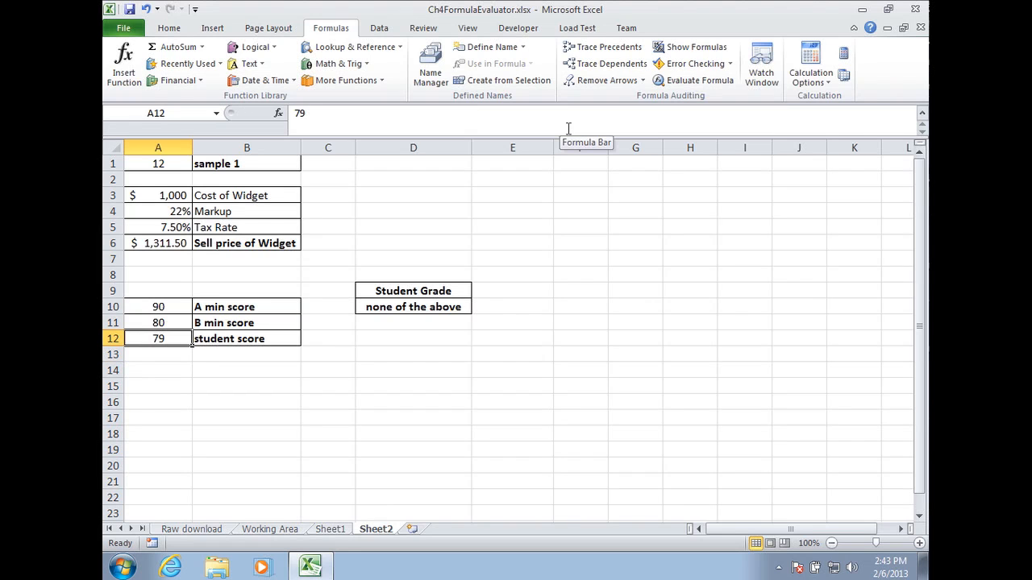
type("79.")
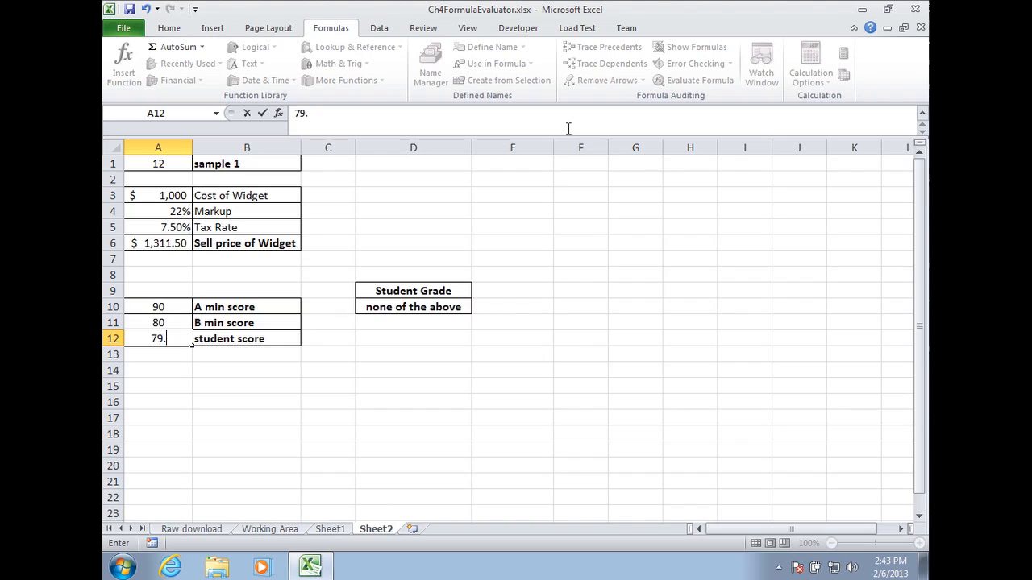
type("9999999")
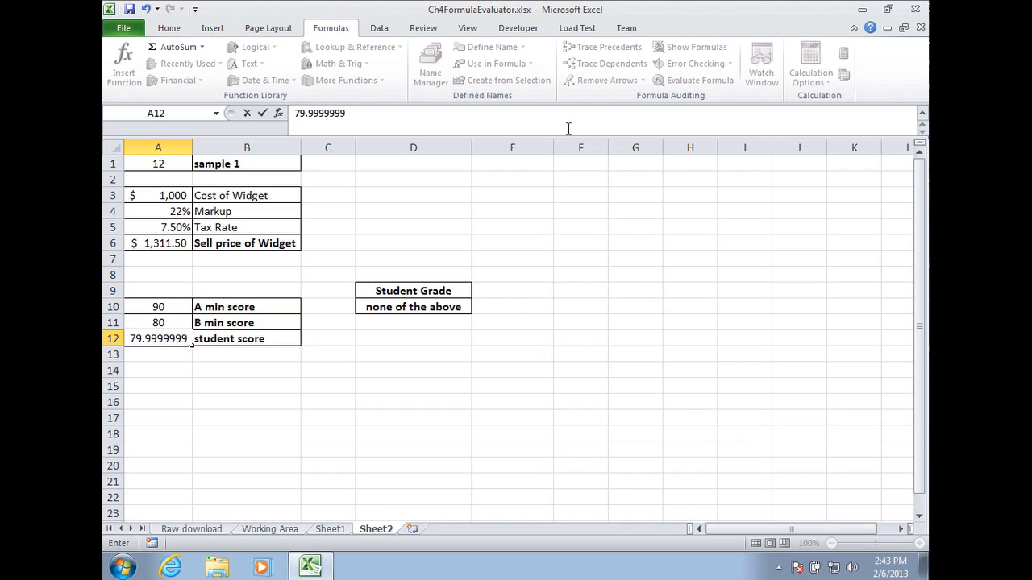
key("Return")
key("Up")
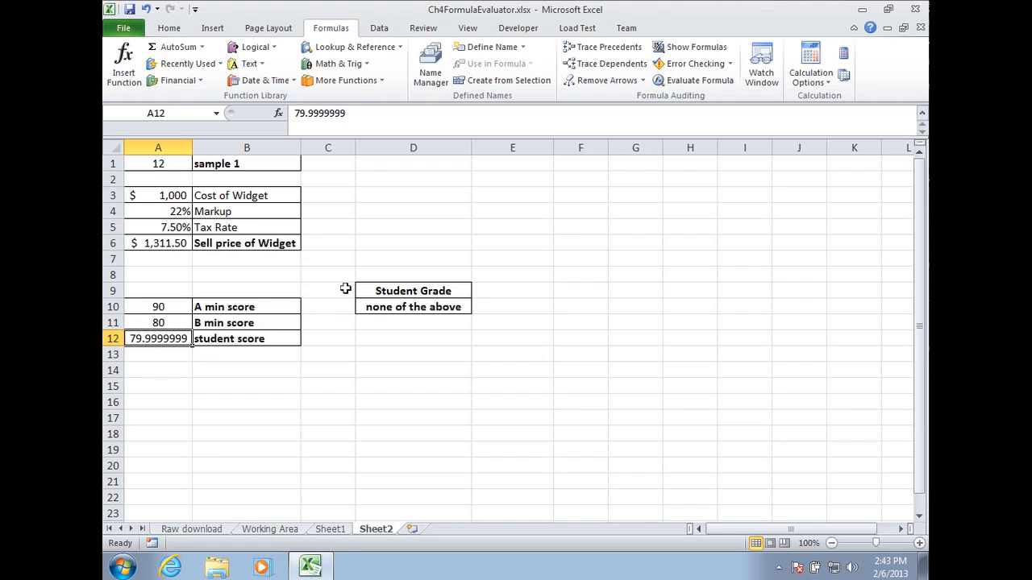
left_click(413, 308)
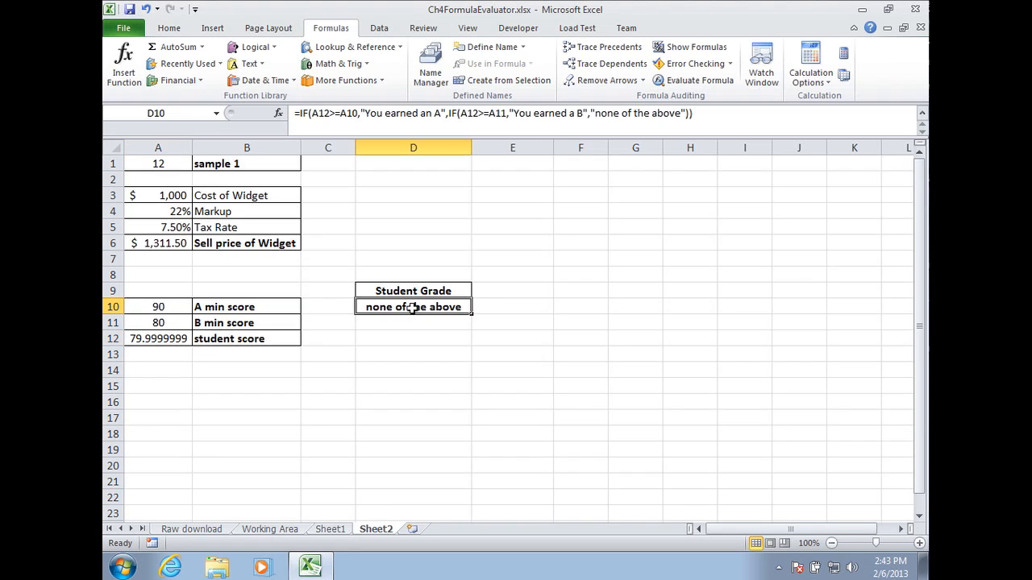